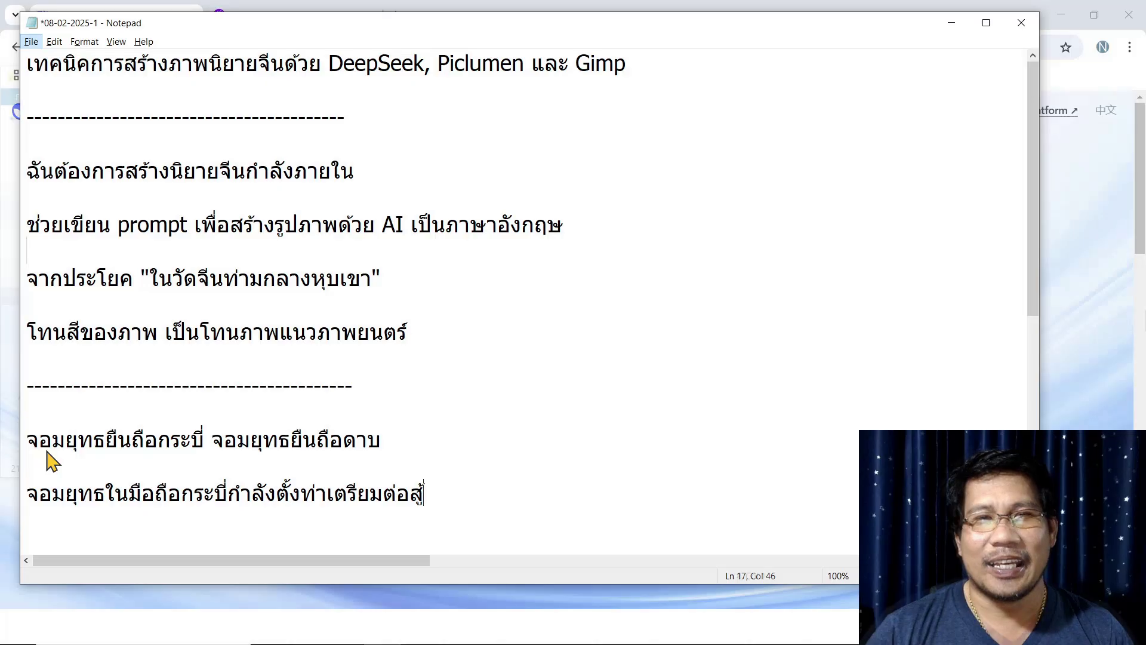
- Bring Chrome forward, start a new DeepSeek chat, glance at PicLumen, then return to DeepSeek
left_click(27, 251)
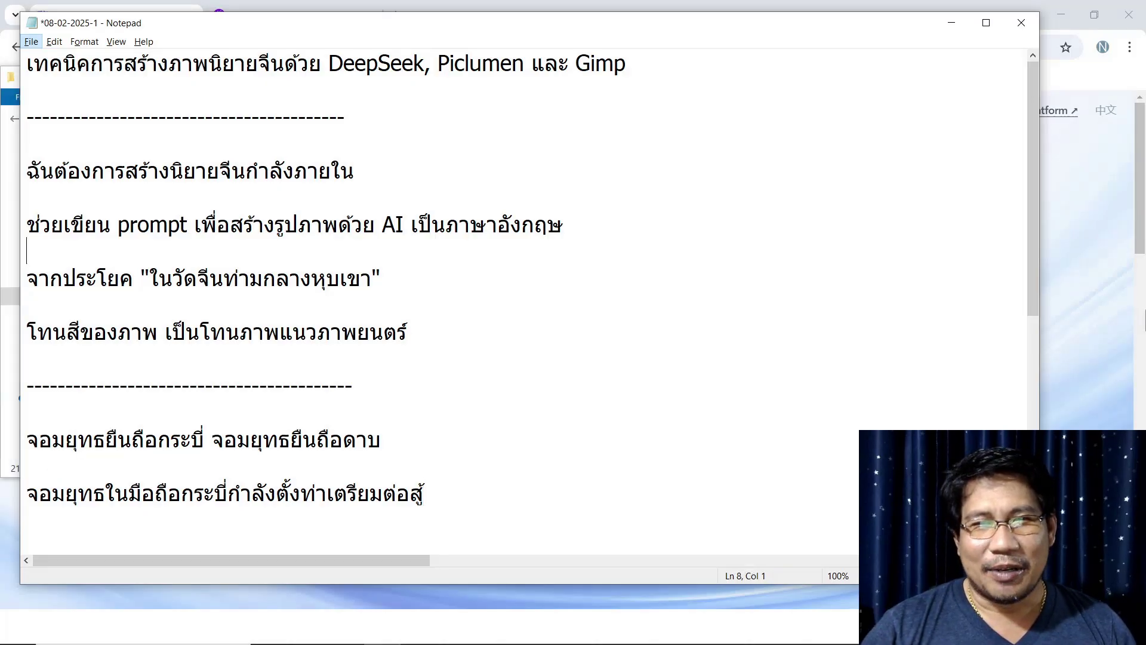
left_click(1104, 259)
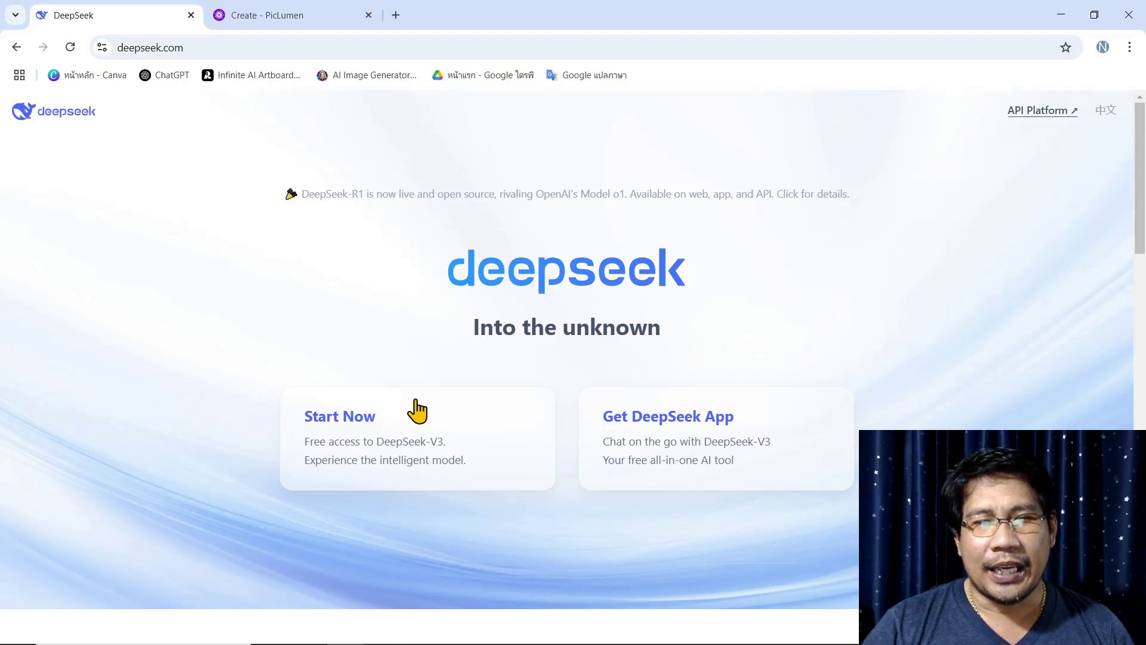
left_click(359, 443)
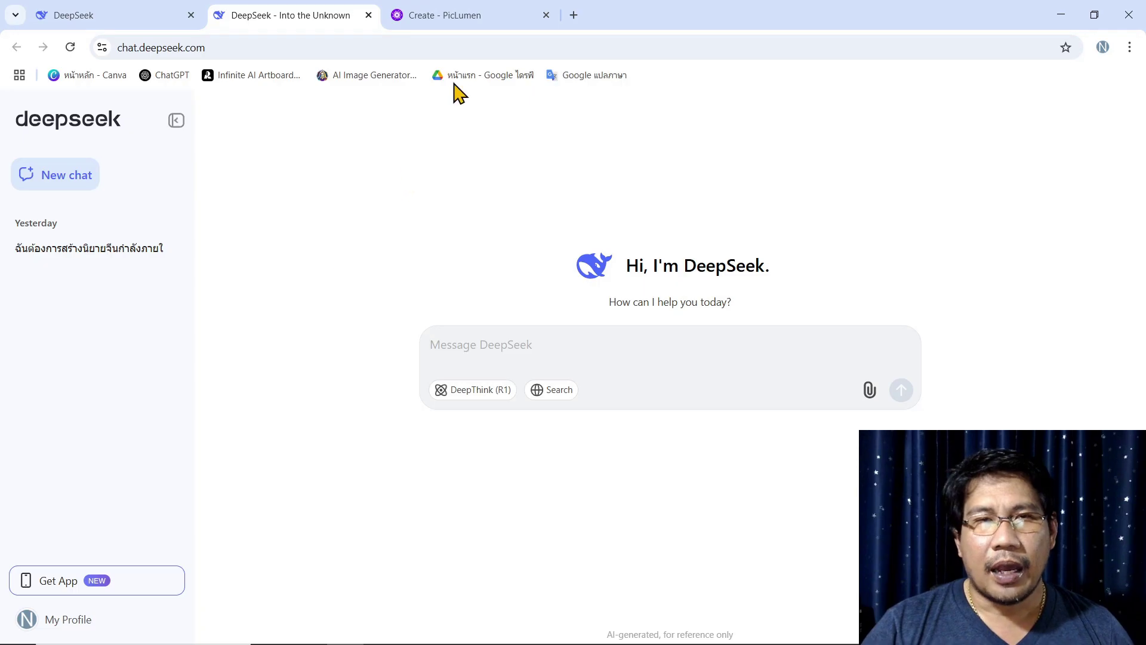
left_click(468, 23)
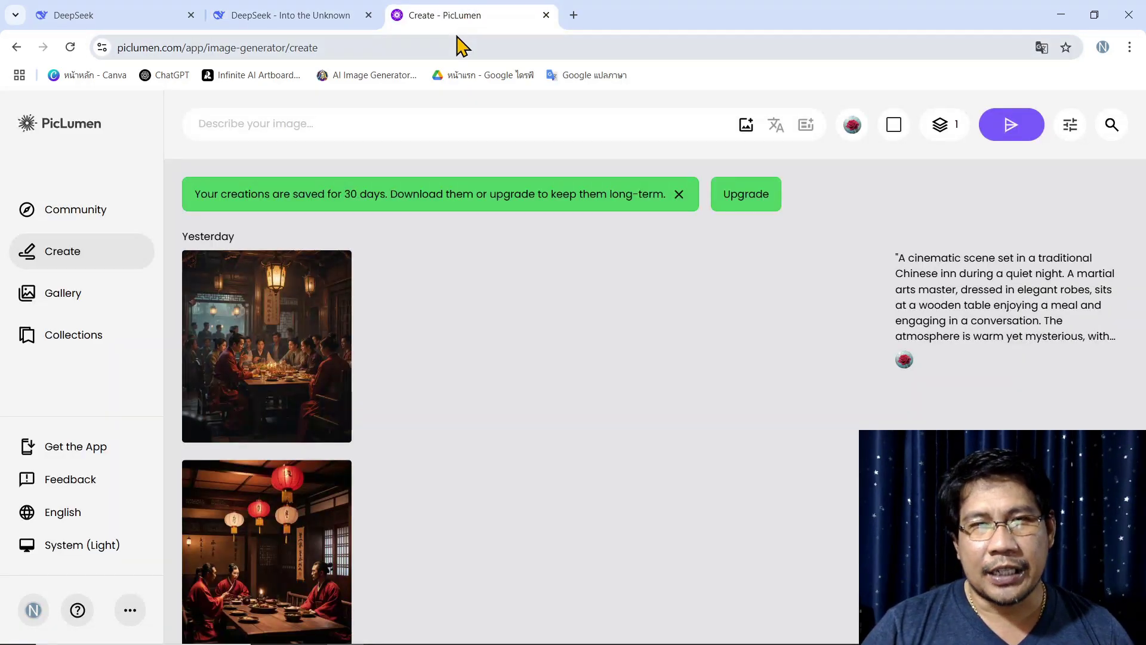
left_click(303, 17)
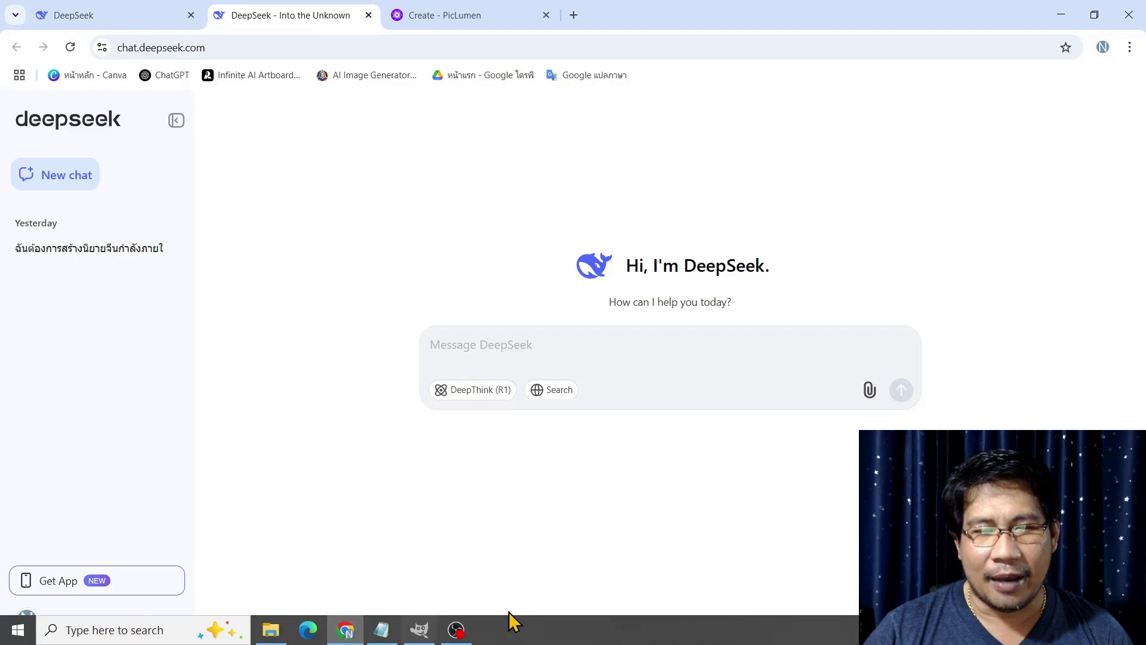
- Send the four Thai request lines from the notes to DeepSeek as a new message
left_click(384, 632)
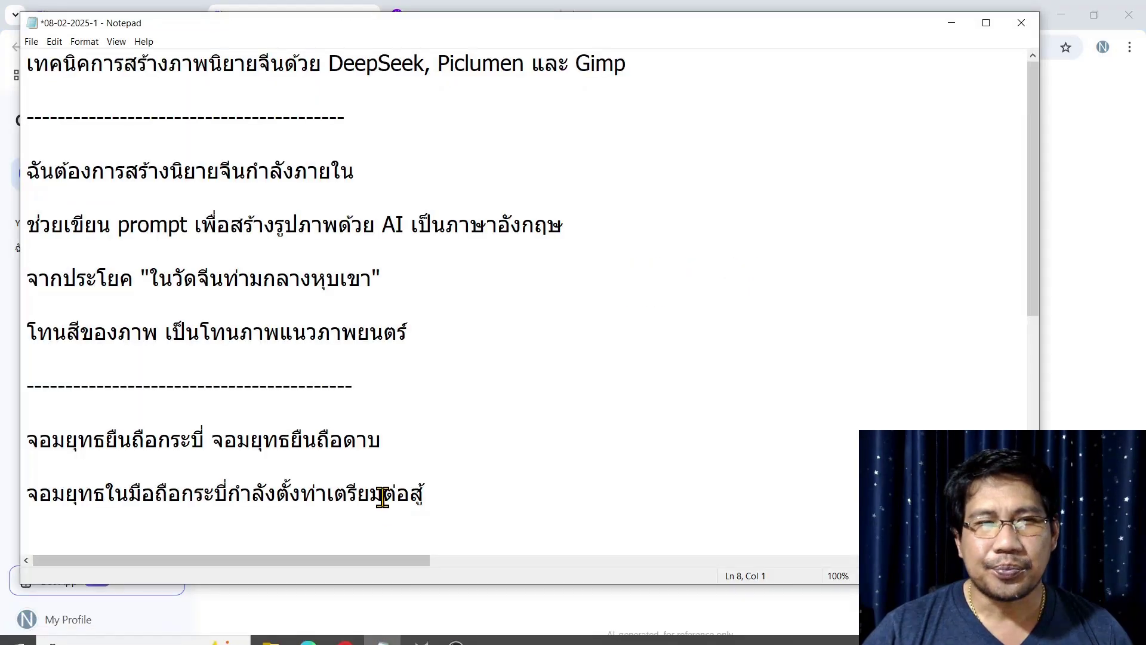
left_click_drag(442, 331, 26, 170)
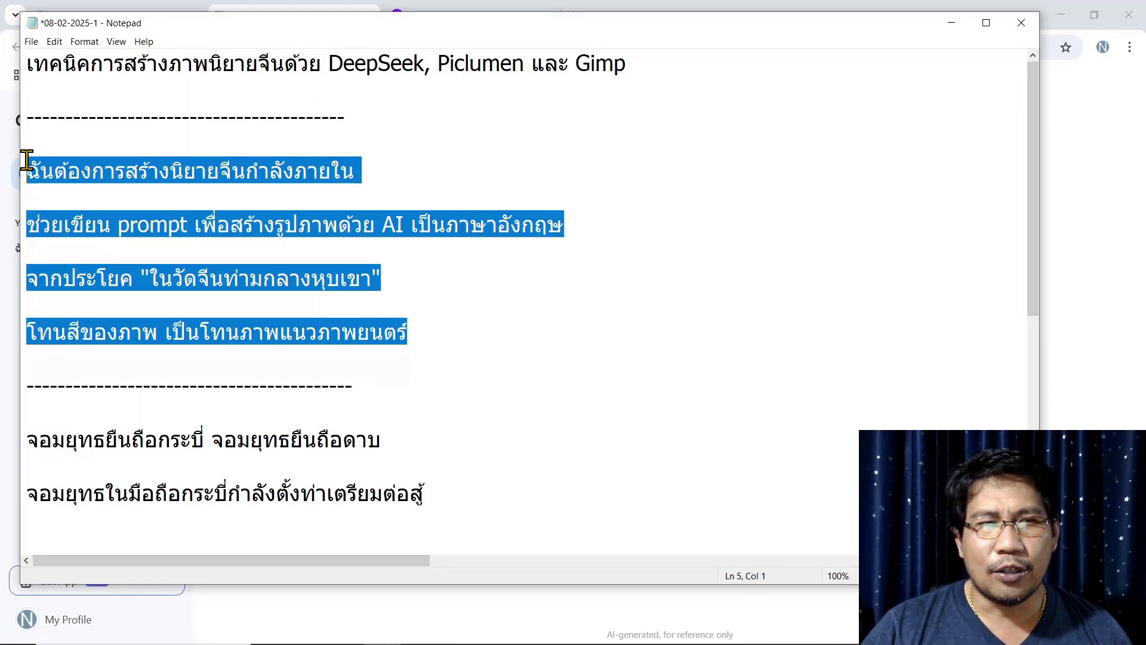
left_click(1118, 407)
left_click(577, 354)
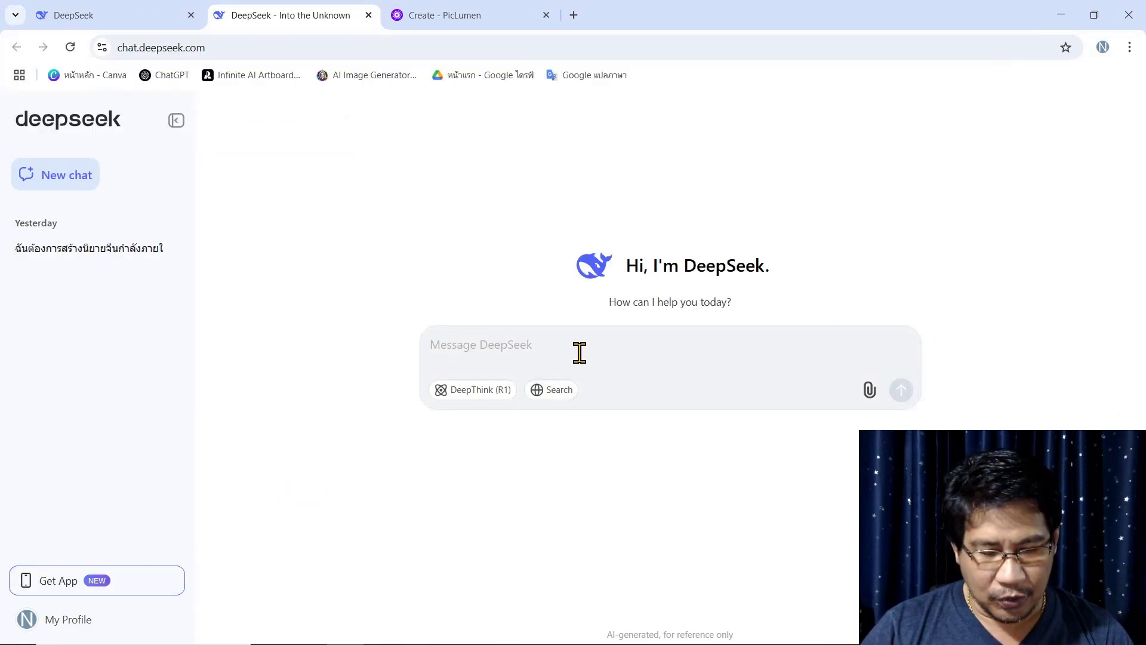
type("ฉันต้องการสร้างนิยายจีนกำลังภายใน  ช่วยเขียน prompt เพื่อสร้างรูปภาพด้วย AI เป็นภาษาอังกฤษ  จากประโยค \"ในวัดจีนท่ามกลางหุบเขา\"  โทนสีของภาพ เป็นโทนภาพแนวภาพยนตร์")
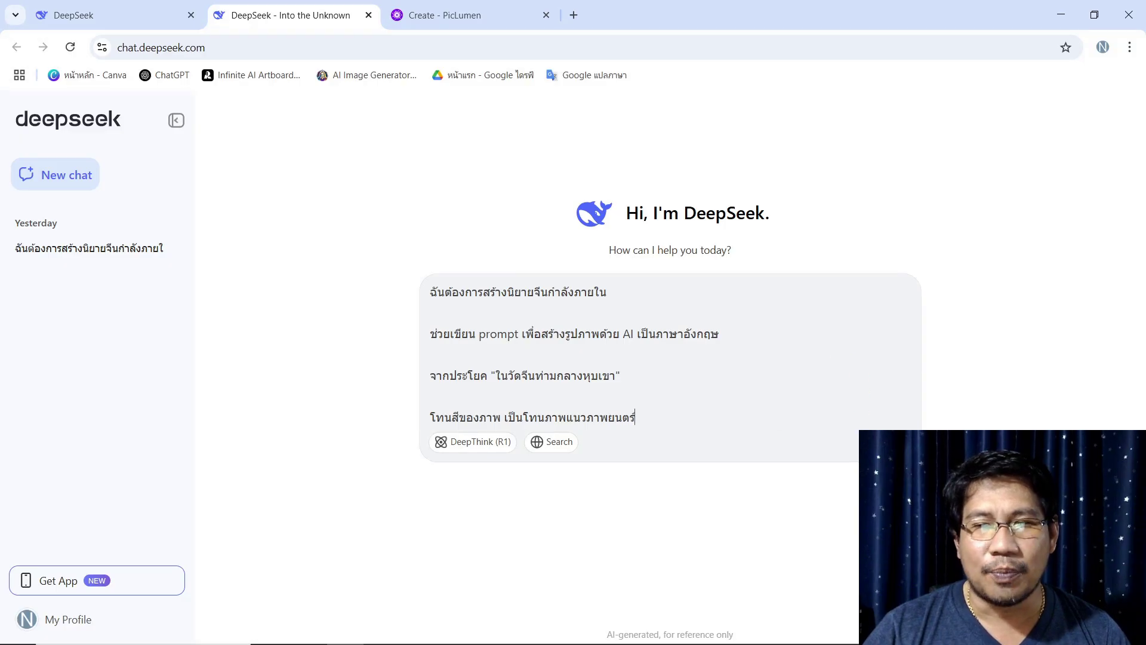
key("Return")
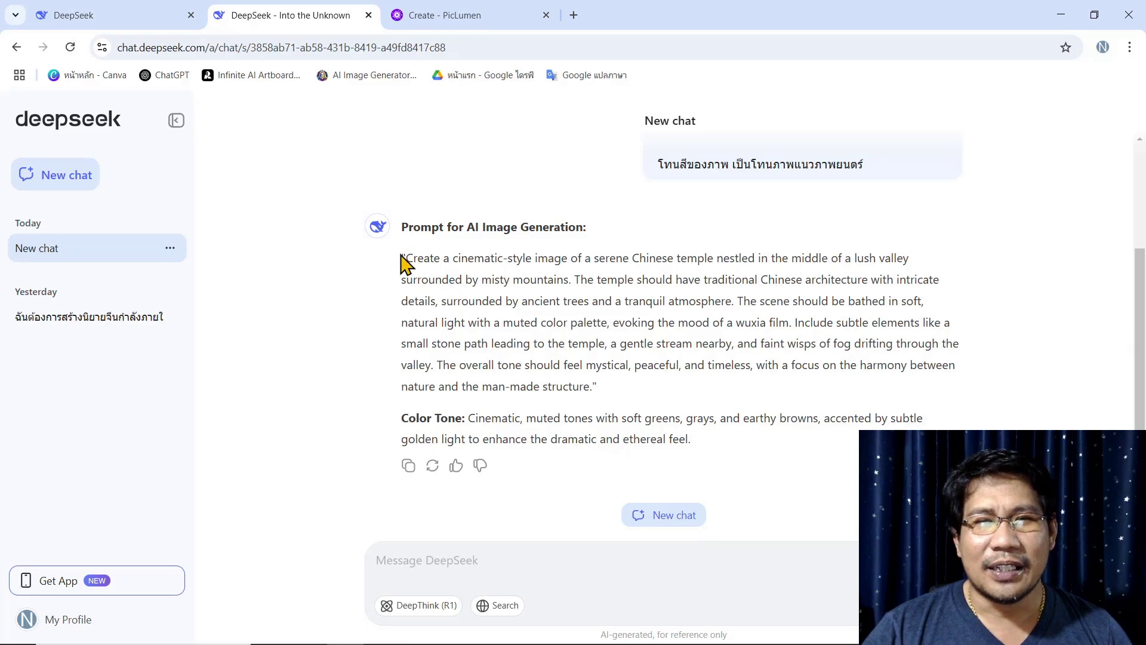
- Paste DeepSeek's temple prompt into PicLumen's image description box
mouse_move(401, 261)
left_mouse_down()
mouse_move(557, 342)
mouse_move(619, 395)
left_mouse_up()
key("ctrl+c")
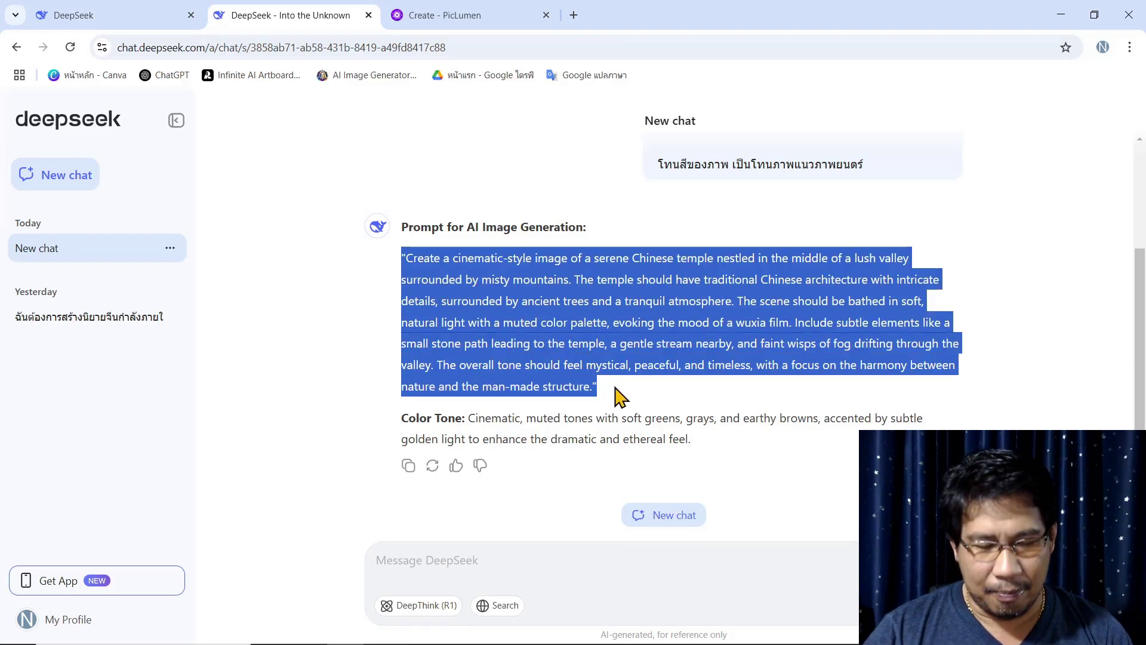
left_click(464, 18)
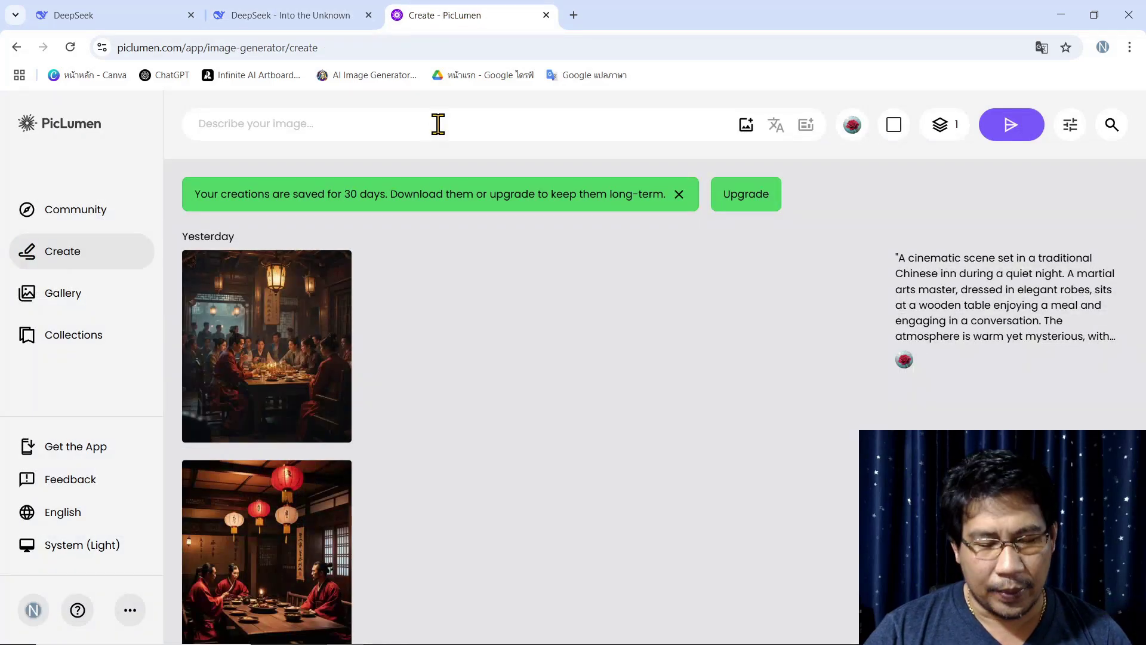
key("ctrl+v")
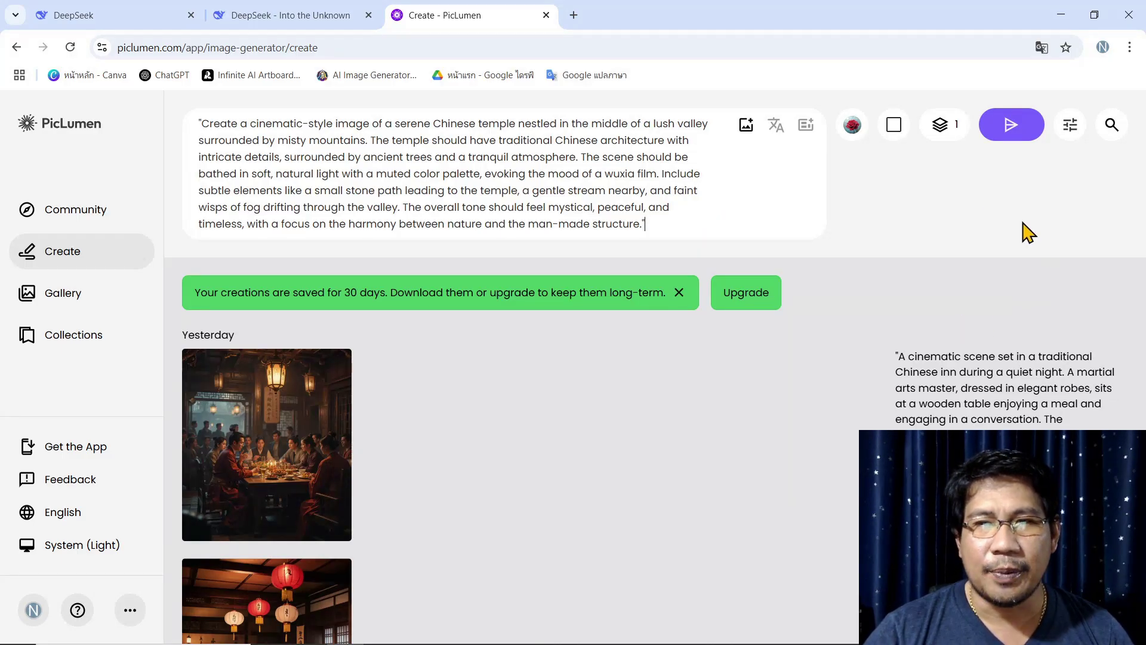
- Generate the image at 16:9 aspect ratio using the PicLumen Art V1 model
left_click(894, 128)
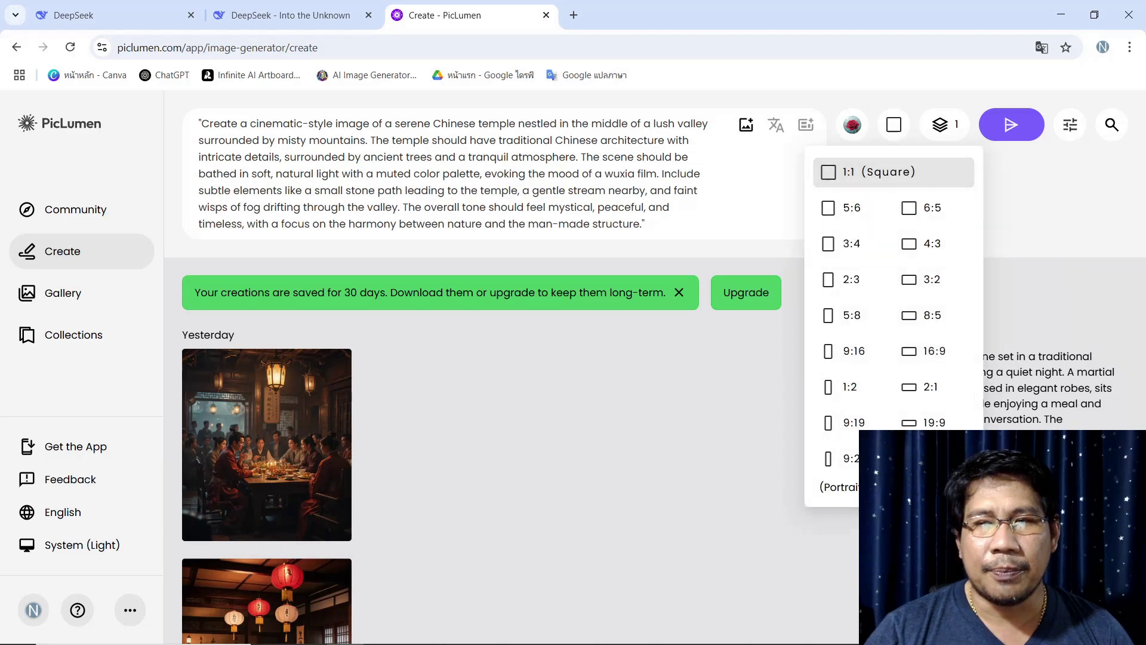
left_click(930, 355)
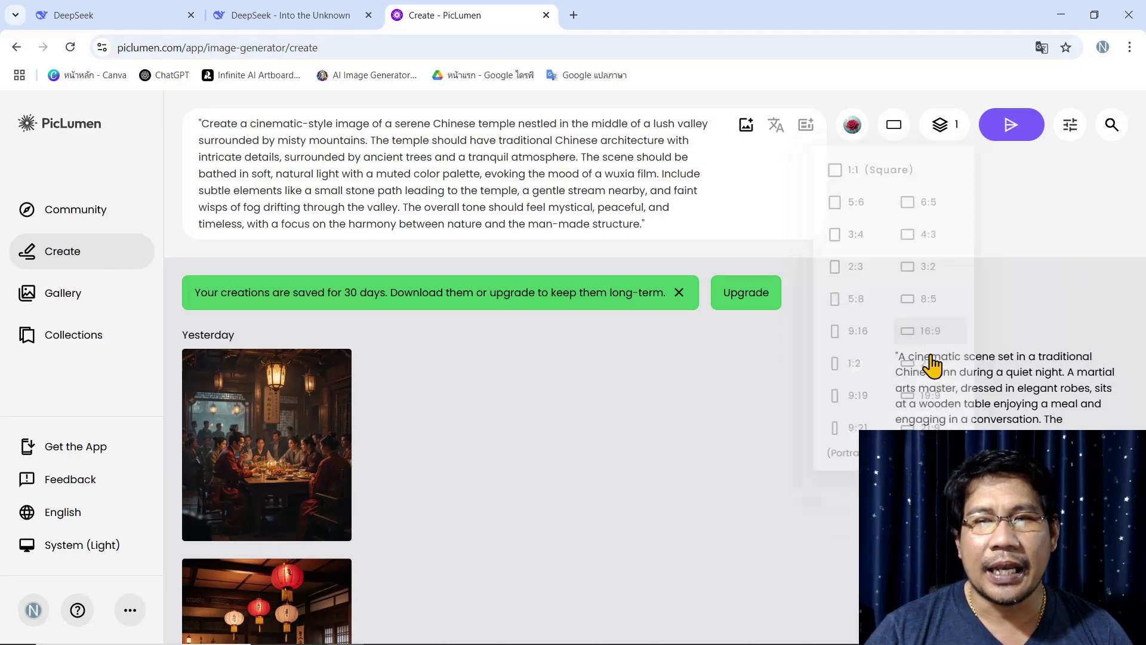
left_click(849, 131)
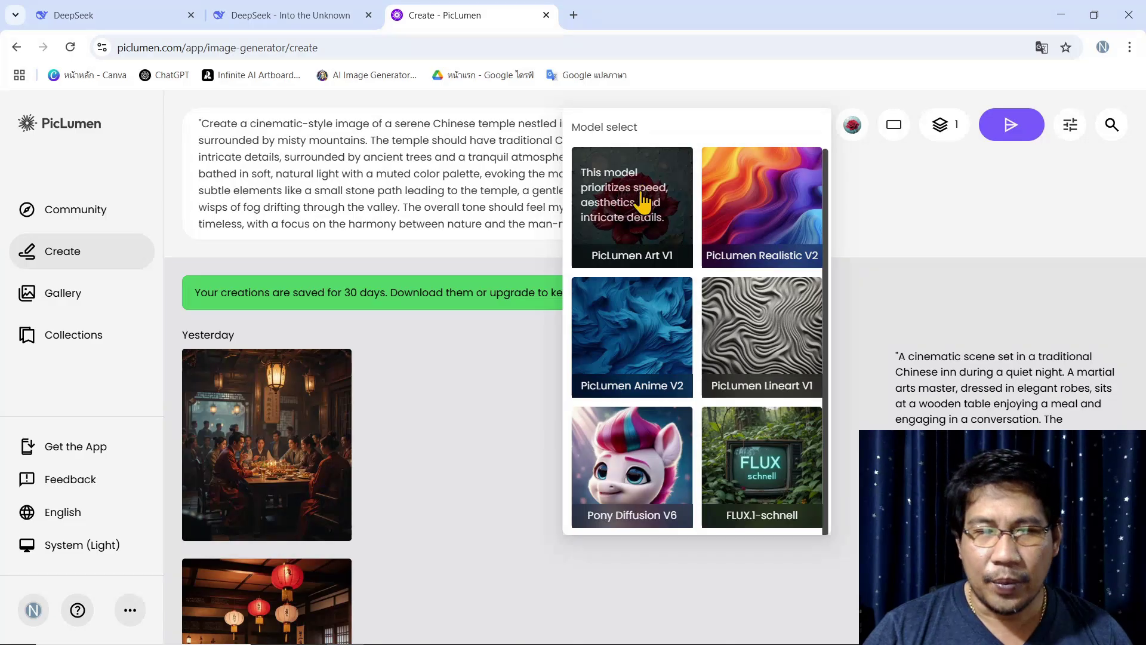
left_click(643, 203)
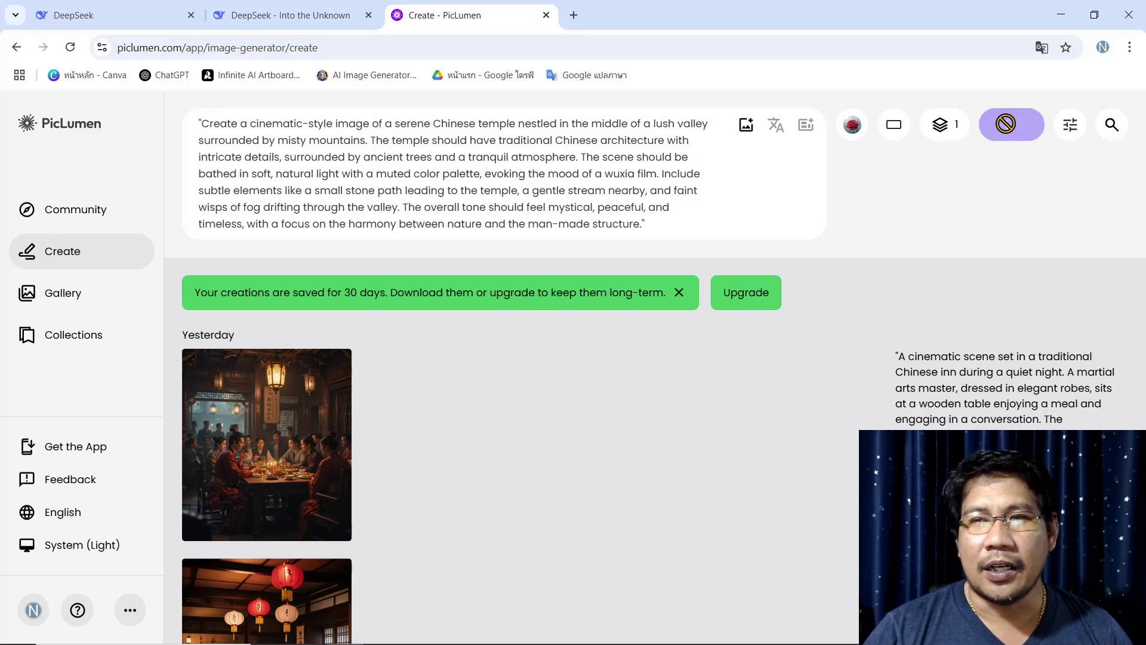
left_click(1008, 132)
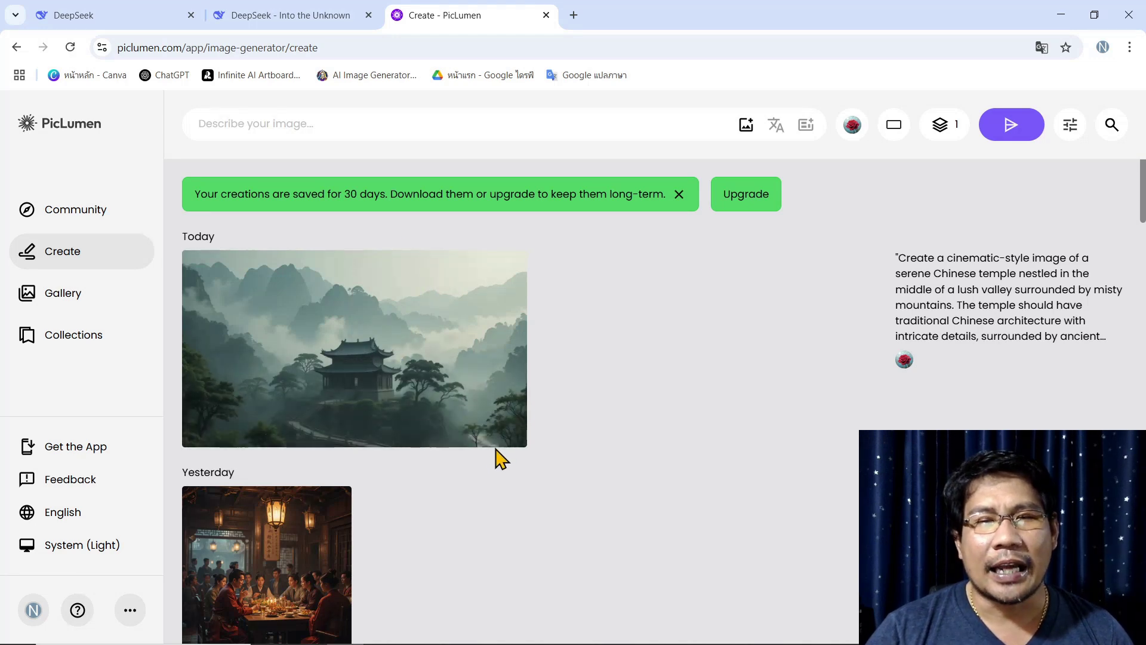
mouse_move(354, 349)
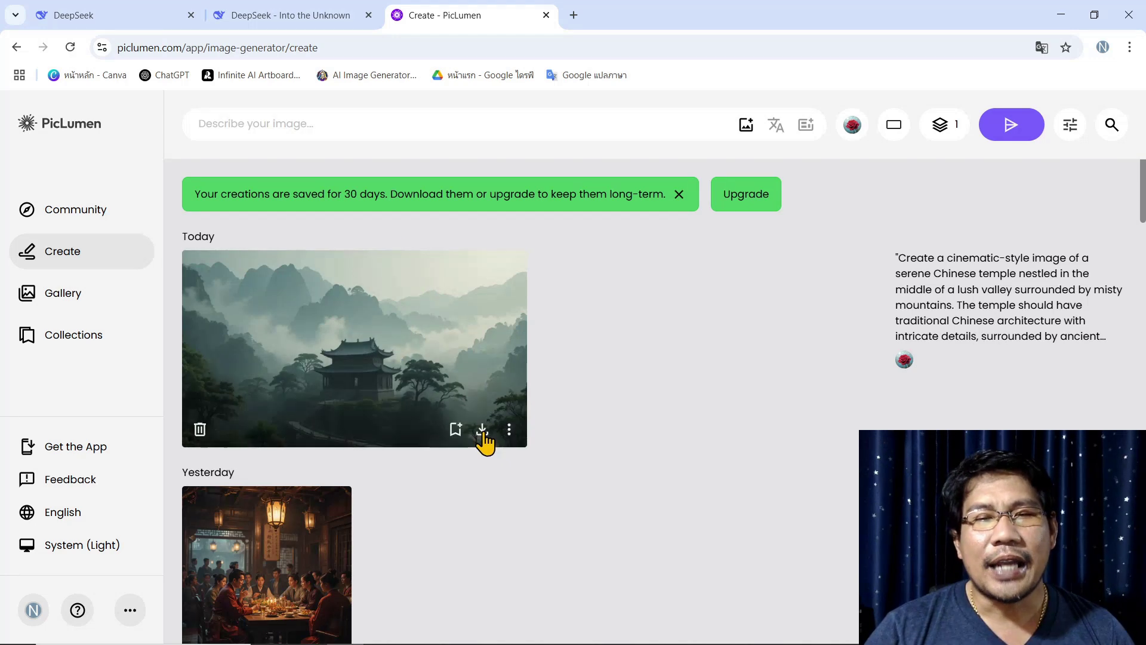
- Download the generated misty mountain temple image from PicLumen
left_click(482, 430)
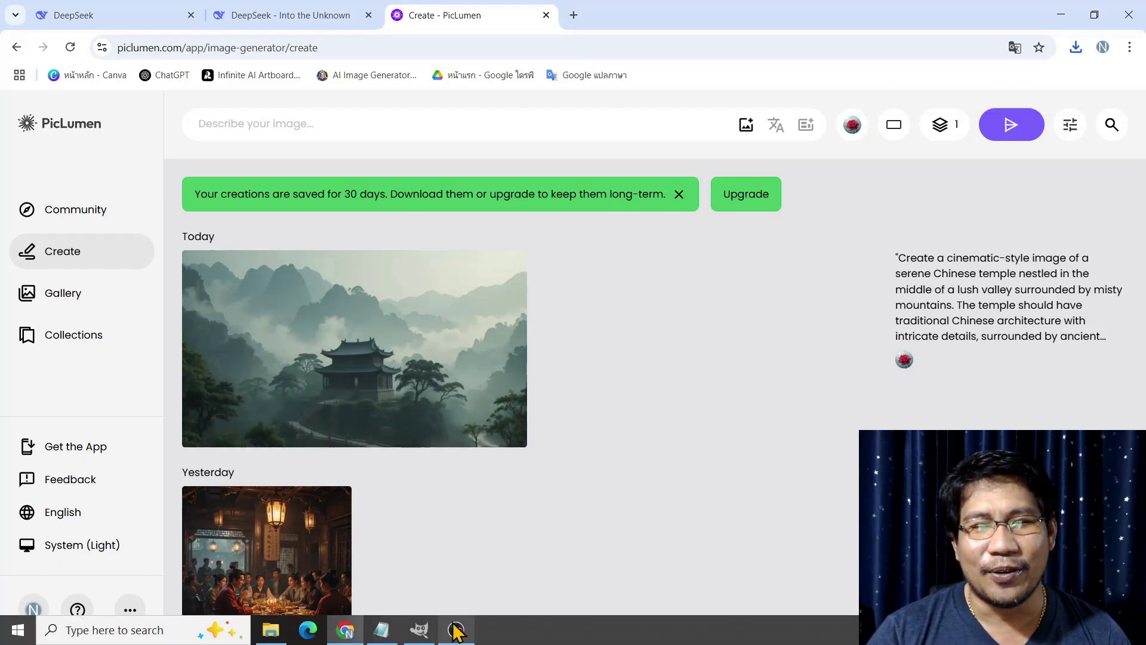
- Replace the quoted temple phrase on line 9 with the sword-wielding warrior line and select lines 5–10
left_click(380, 629)
left_click(192, 508)
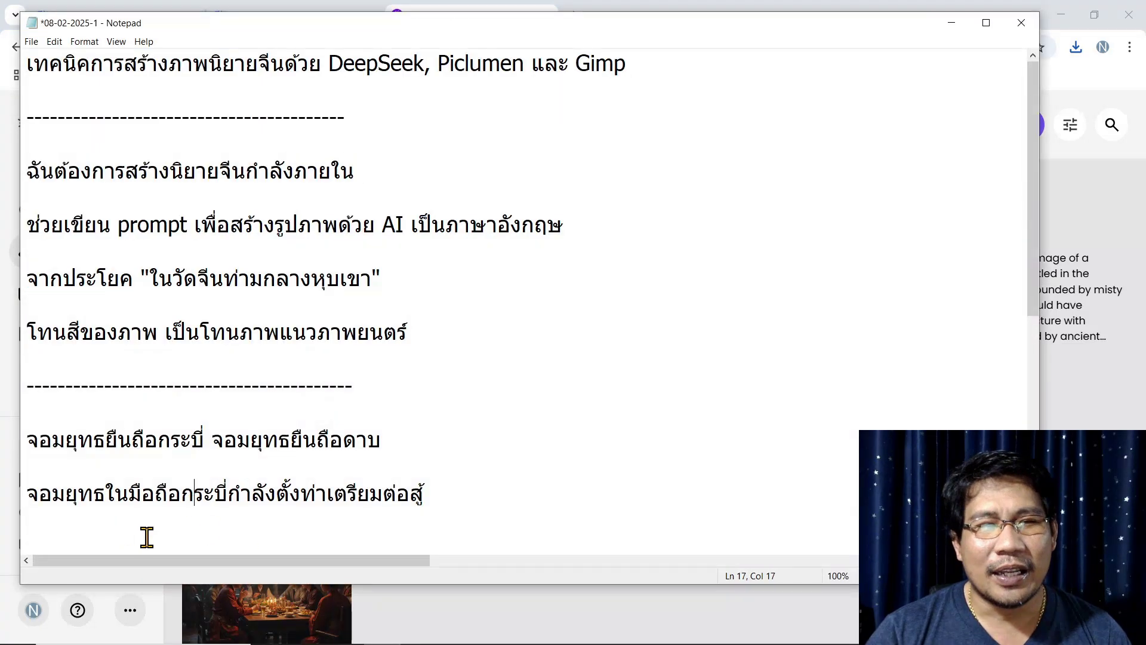
left_click_drag(27, 493, 420, 497)
key("ctrl+c")
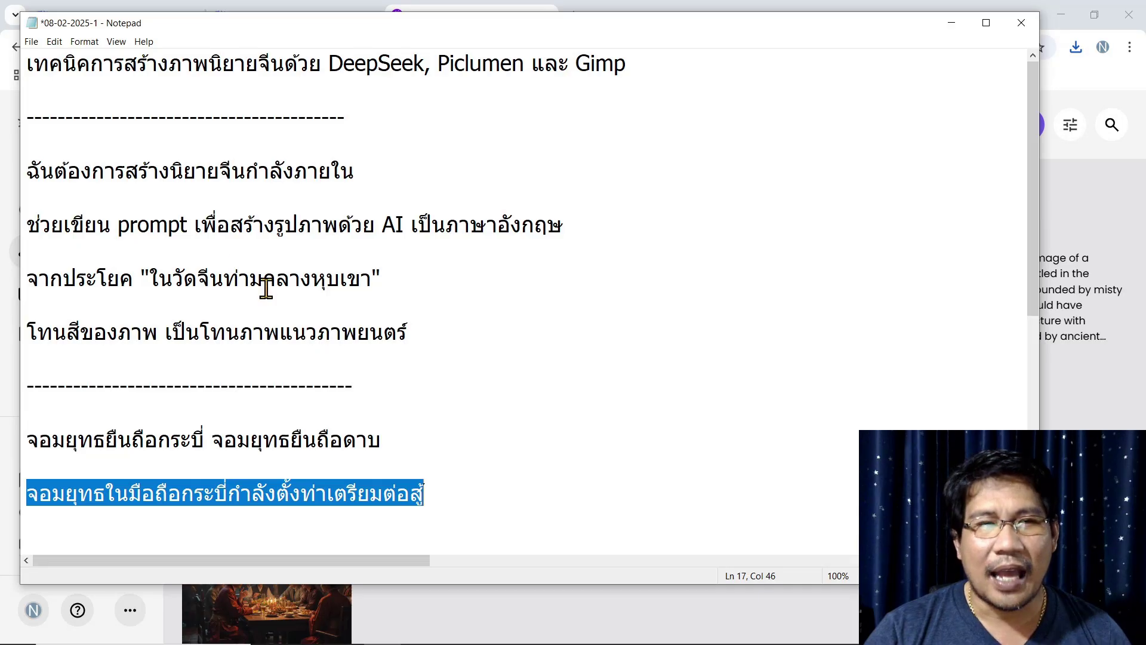
left_click_drag(150, 278, 371, 278)
key("ctrl+v")
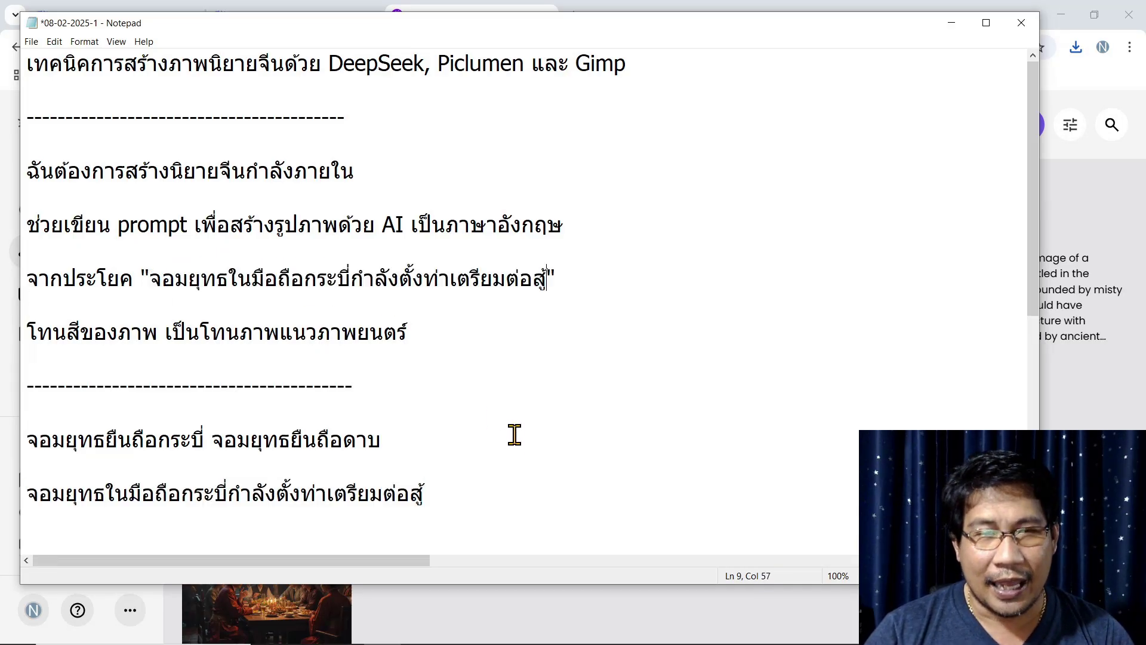
mouse_move(448, 346)
left_mouse_down()
mouse_move(197, 279)
mouse_move(26, 171)
left_mouse_up()
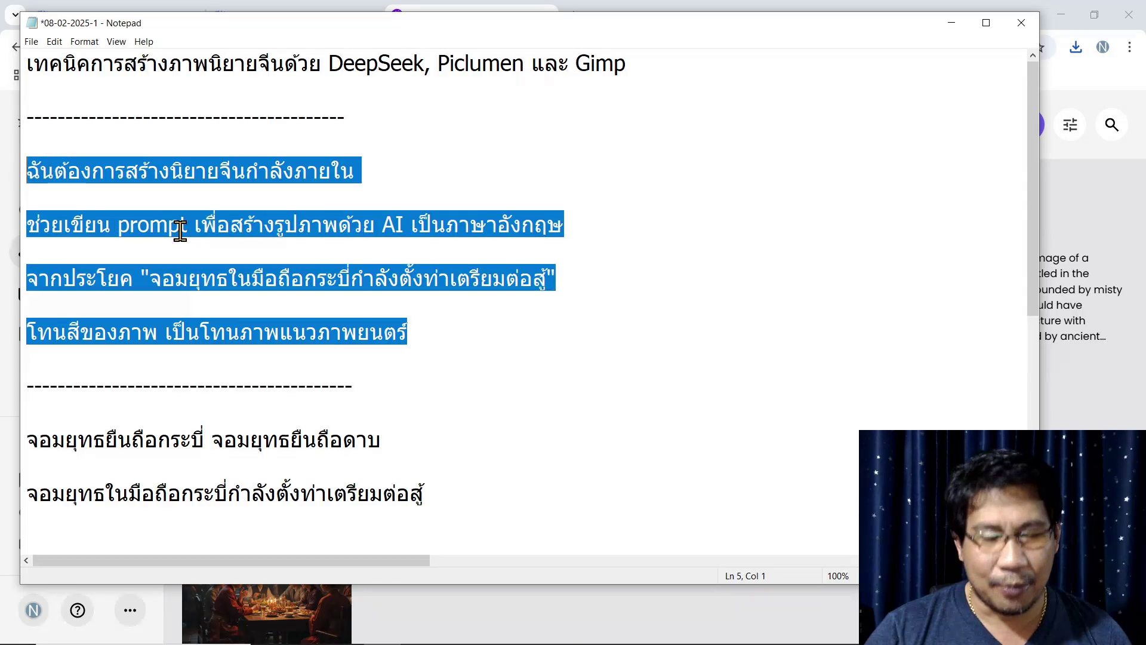
left_click(1075, 248)
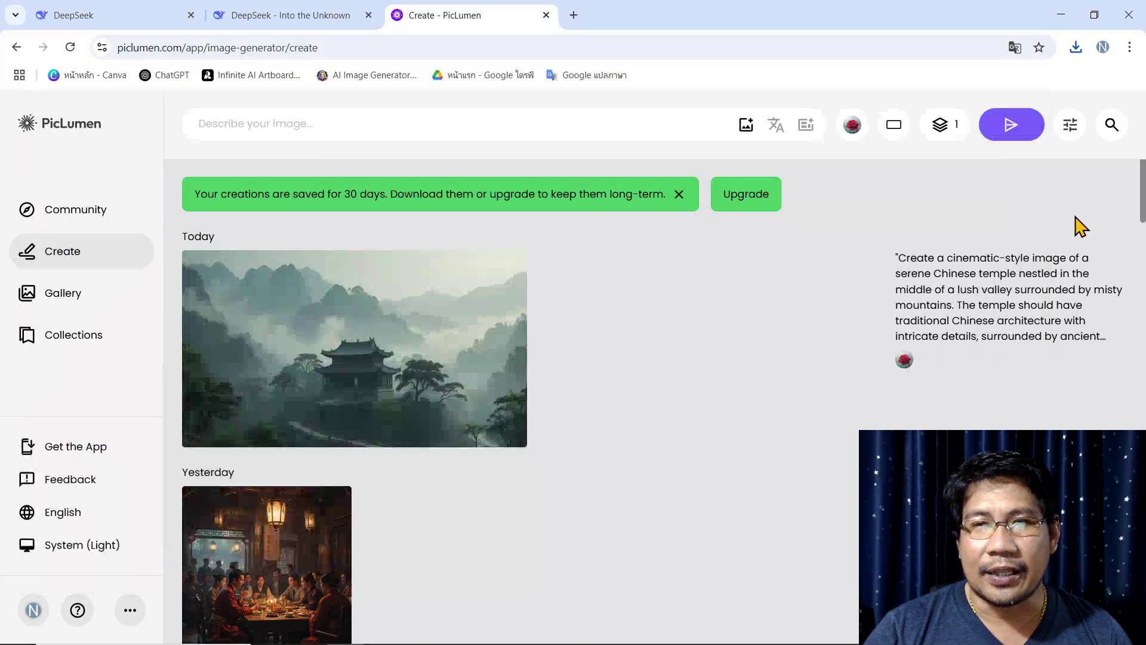
- Paste the Thai swordsman request into PicLumen's prompt box and set the aspect ratio to 3:4 portrait
left_click(427, 115)
key("ctrl+v")
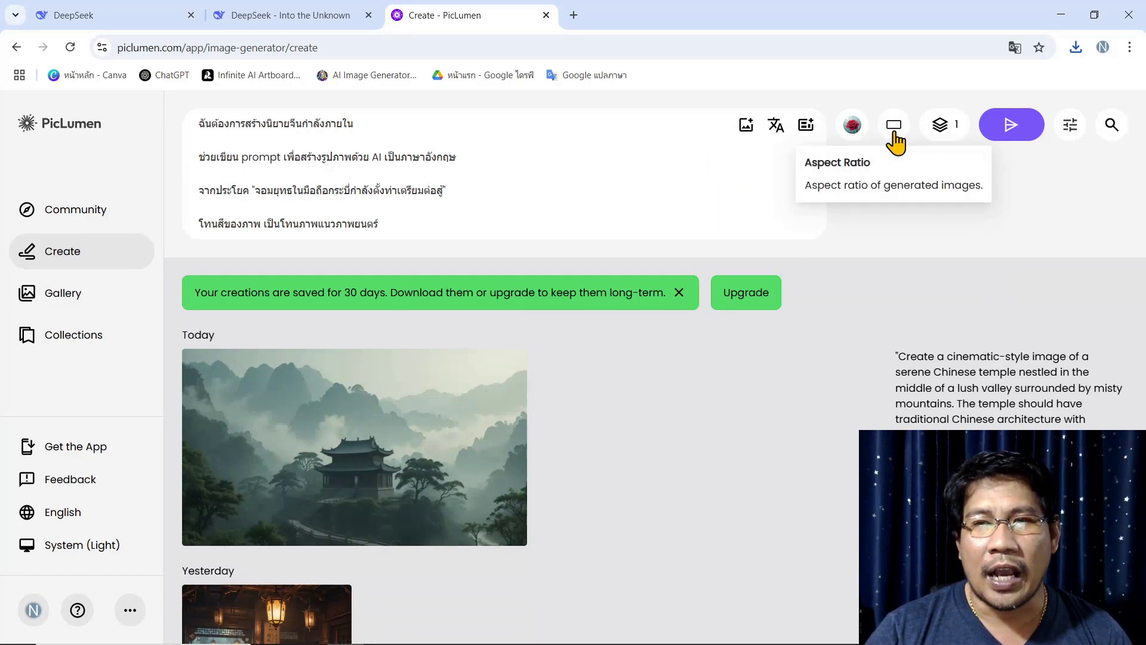
left_click(895, 129)
left_click(831, 245)
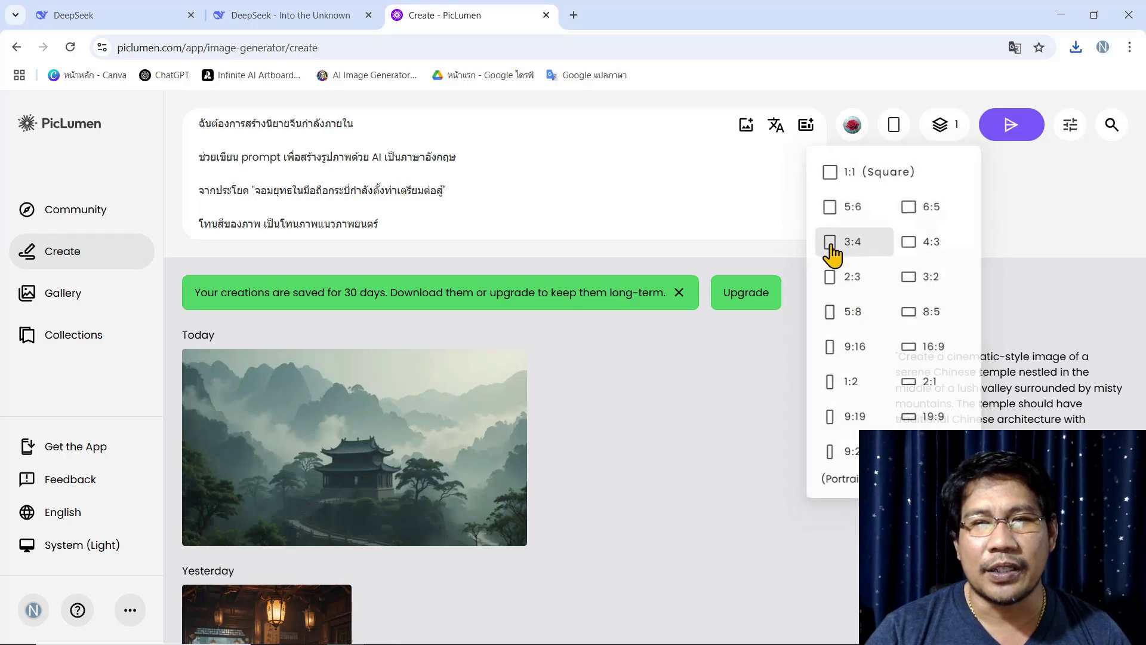
left_click(900, 127)
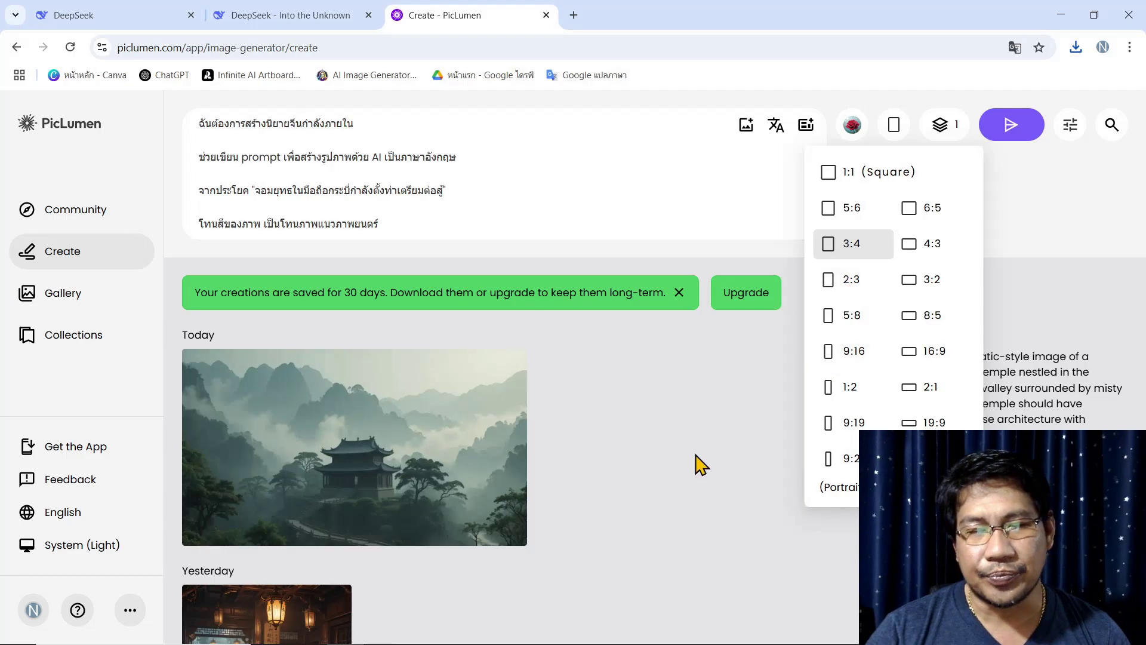
left_click(672, 476)
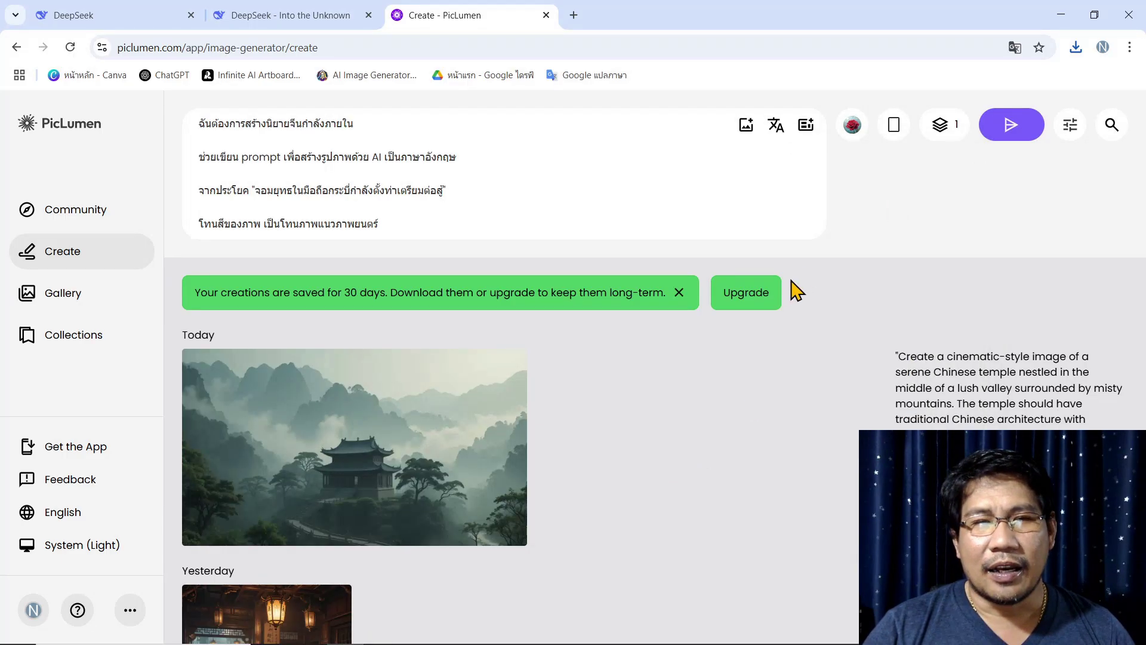
left_click_drag(417, 225, 168, 117)
key("ctrl+c")
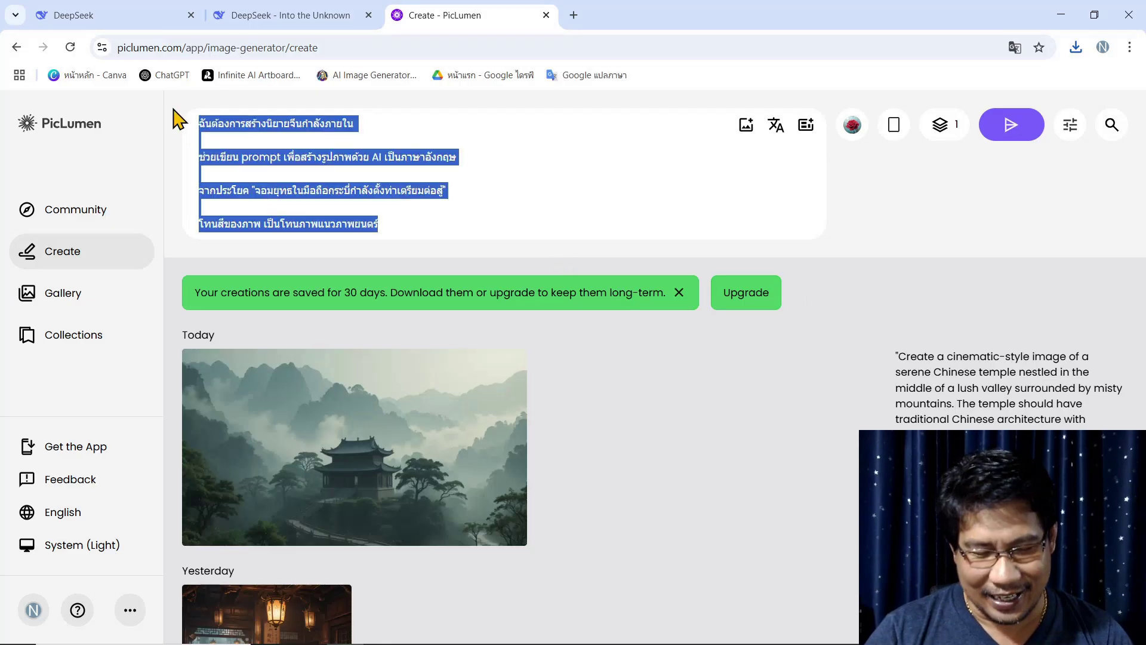
left_click(305, 15)
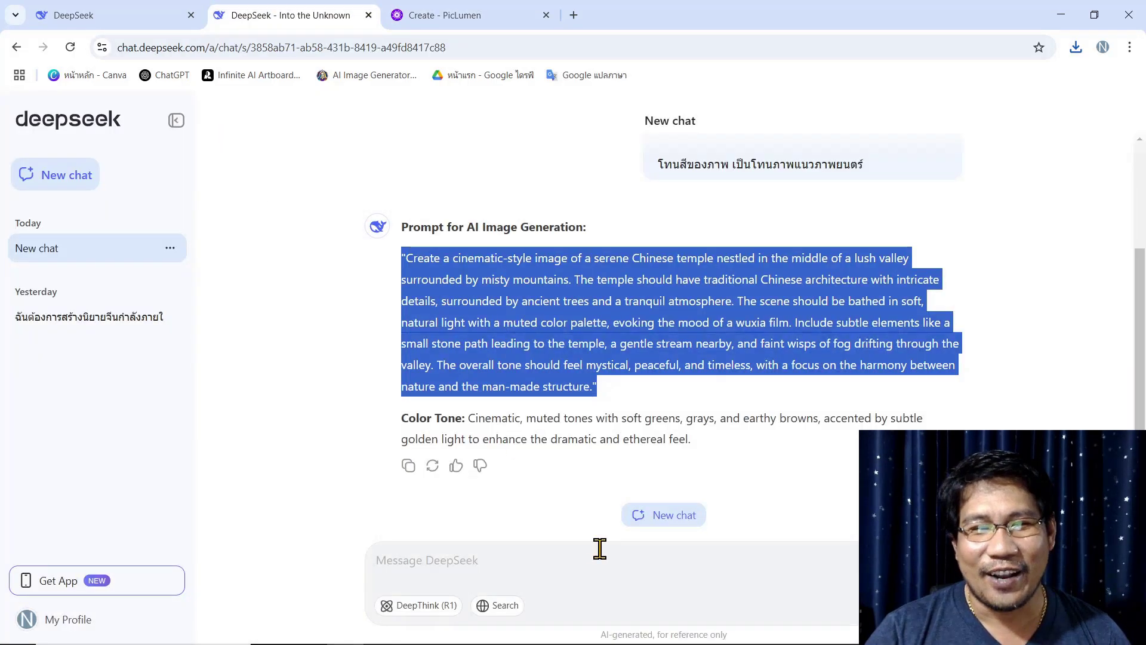
- Send the Thai swordsman request to DeepSeek for an English wuxia warrior prompt
left_click(505, 572)
key("ctrl+v")
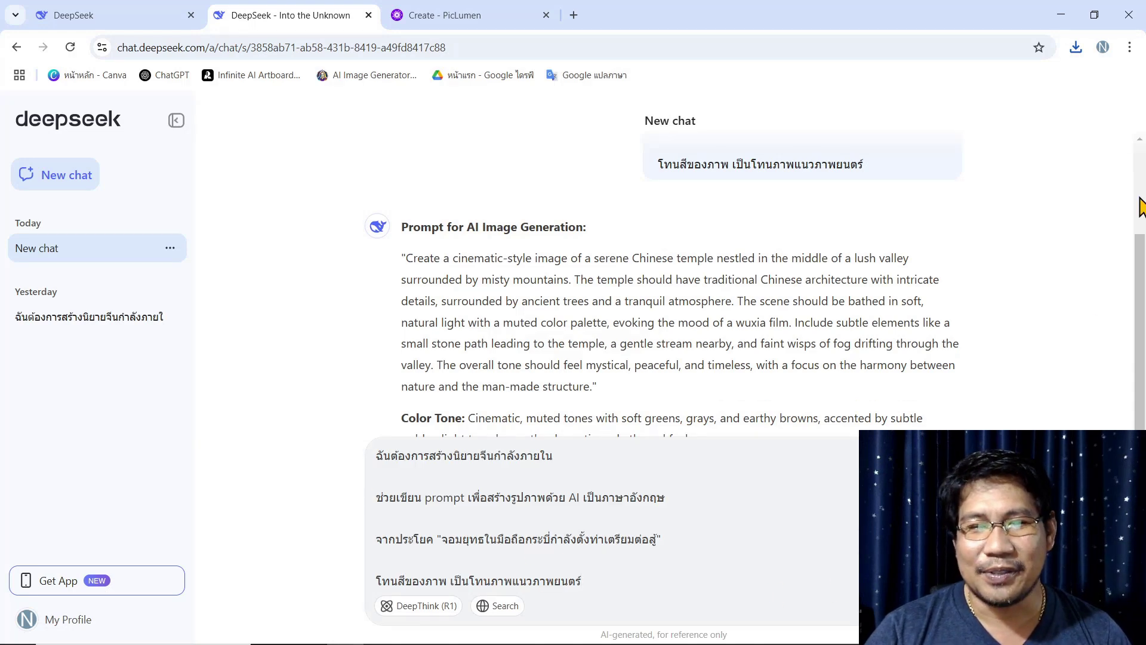
key("Return")
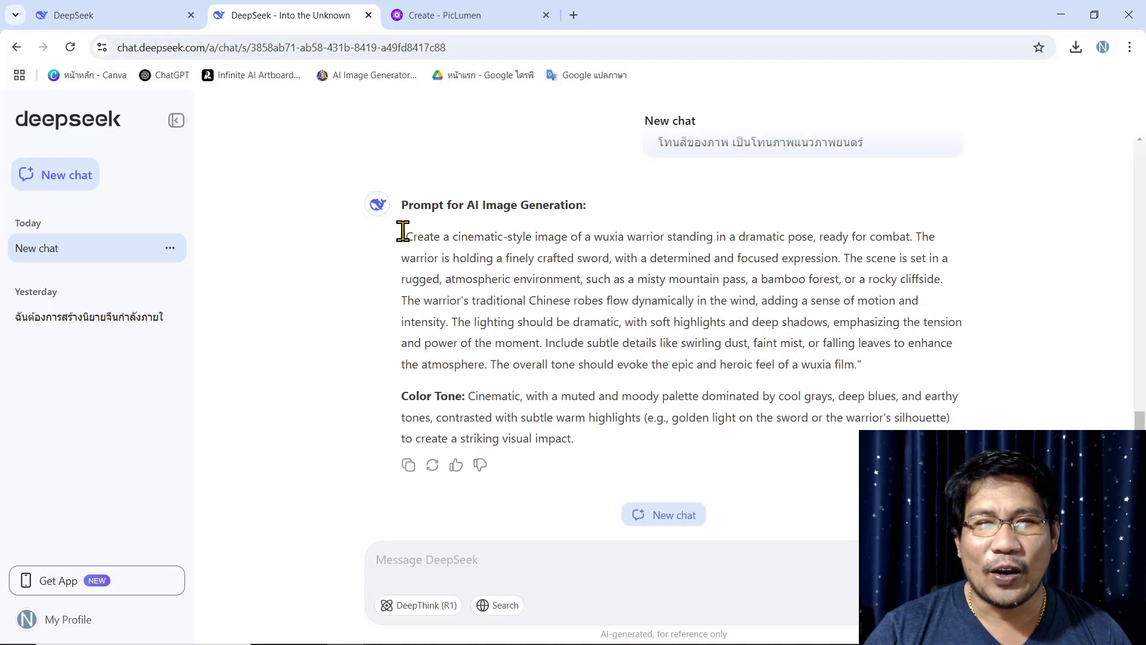
- Put the English warrior prompt into PicLumen and generate with PicLumen Art V1
left_click_drag(401, 237, 872, 371)
key("ctrl+c")
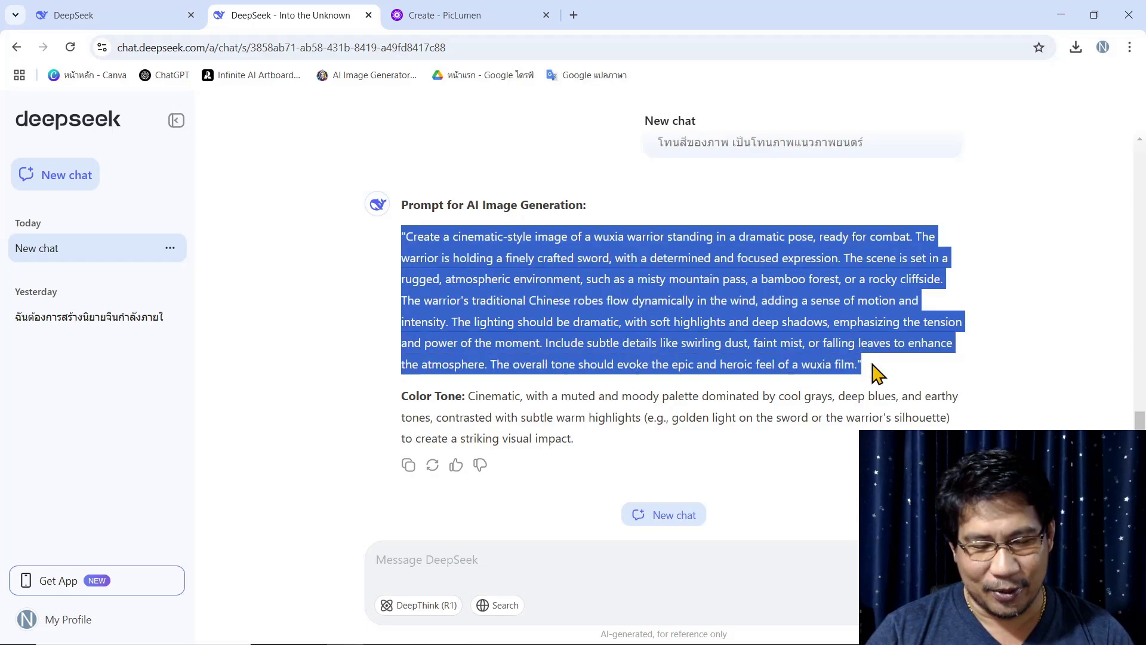
left_click(439, 17)
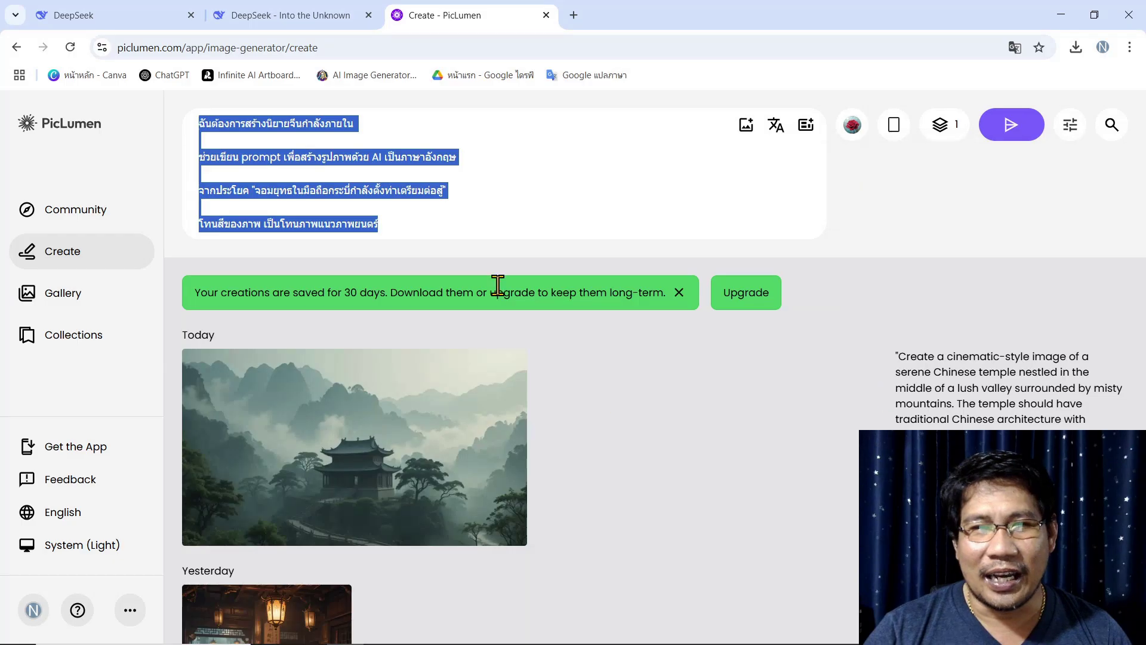
key("ctrl+v")
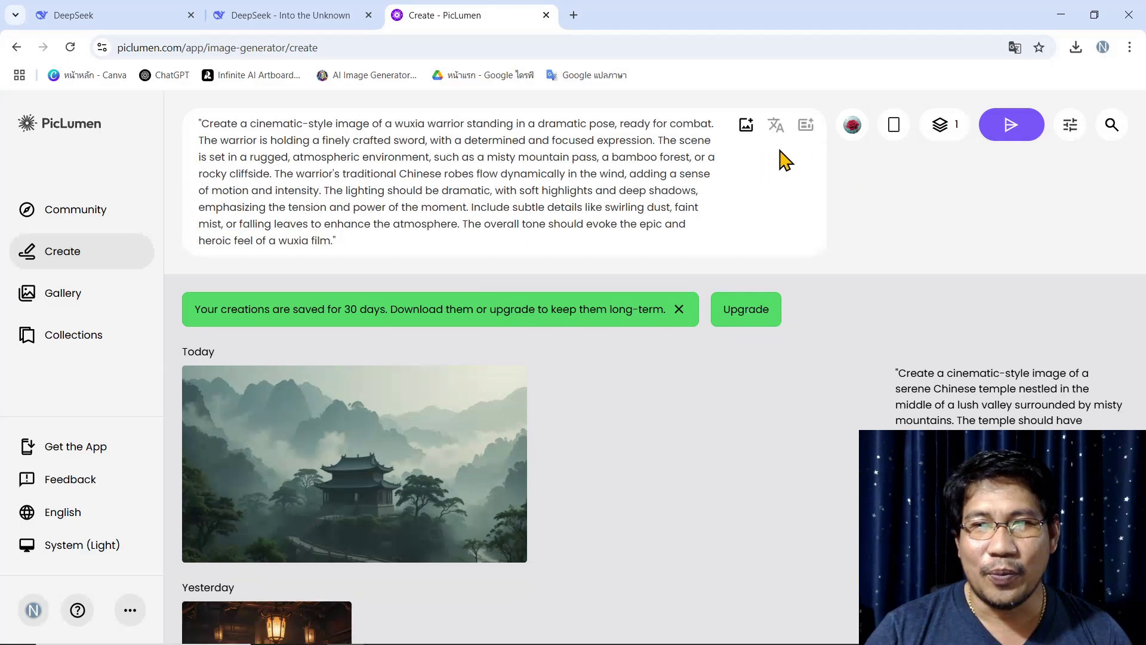
left_click(853, 126)
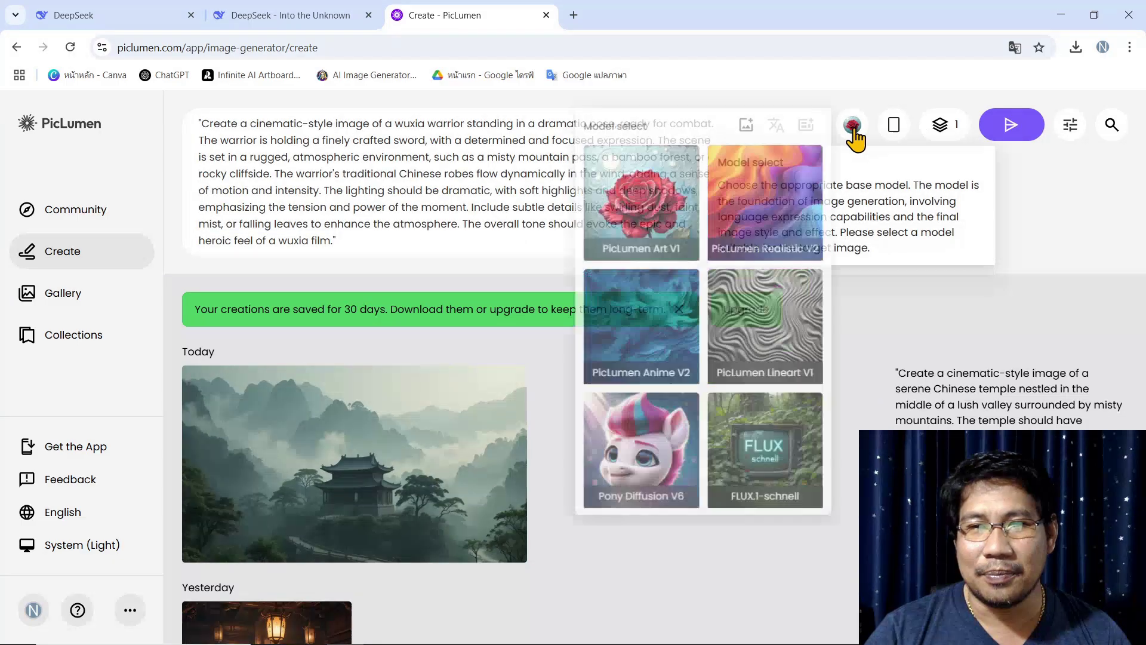
left_click(654, 218)
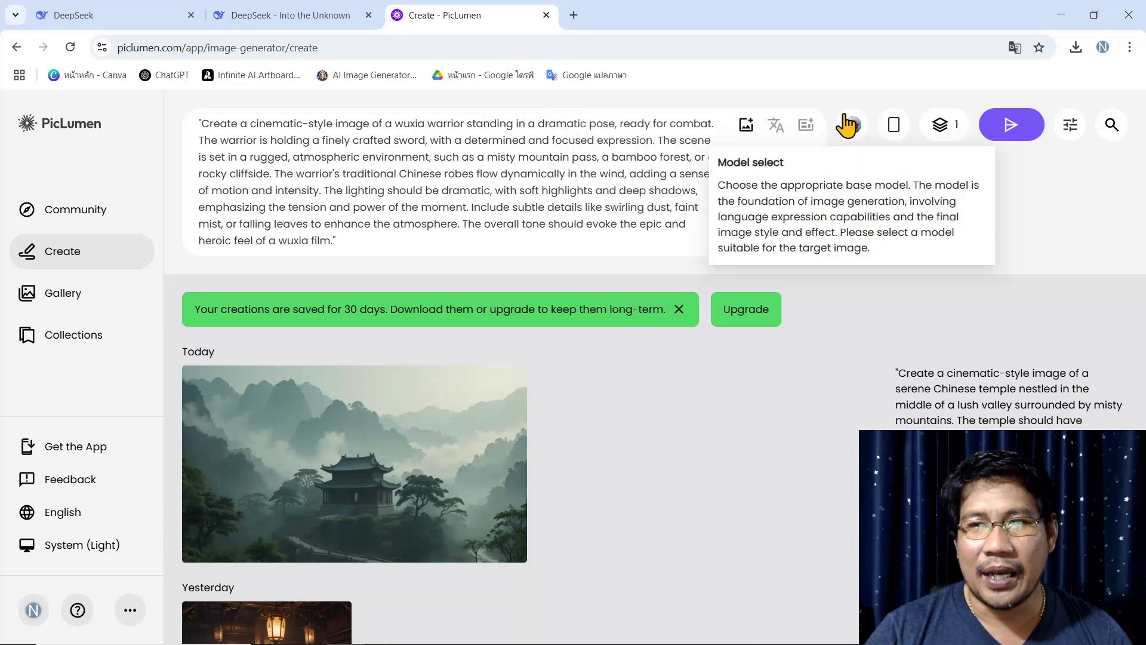
left_click(1010, 125)
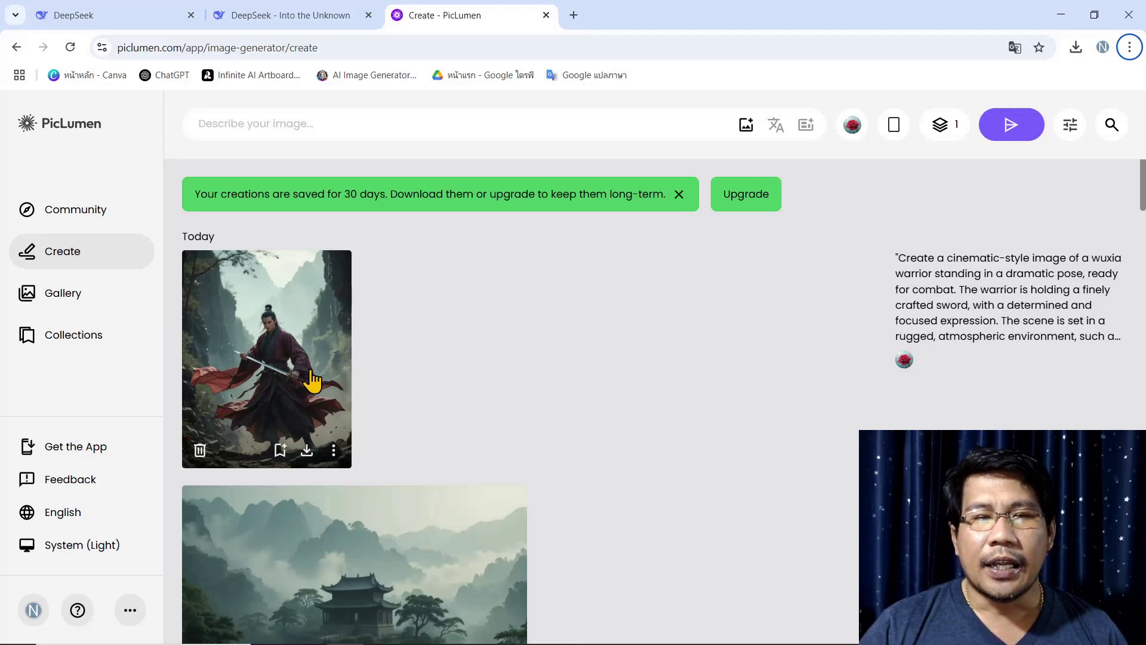
mouse_move(333, 450)
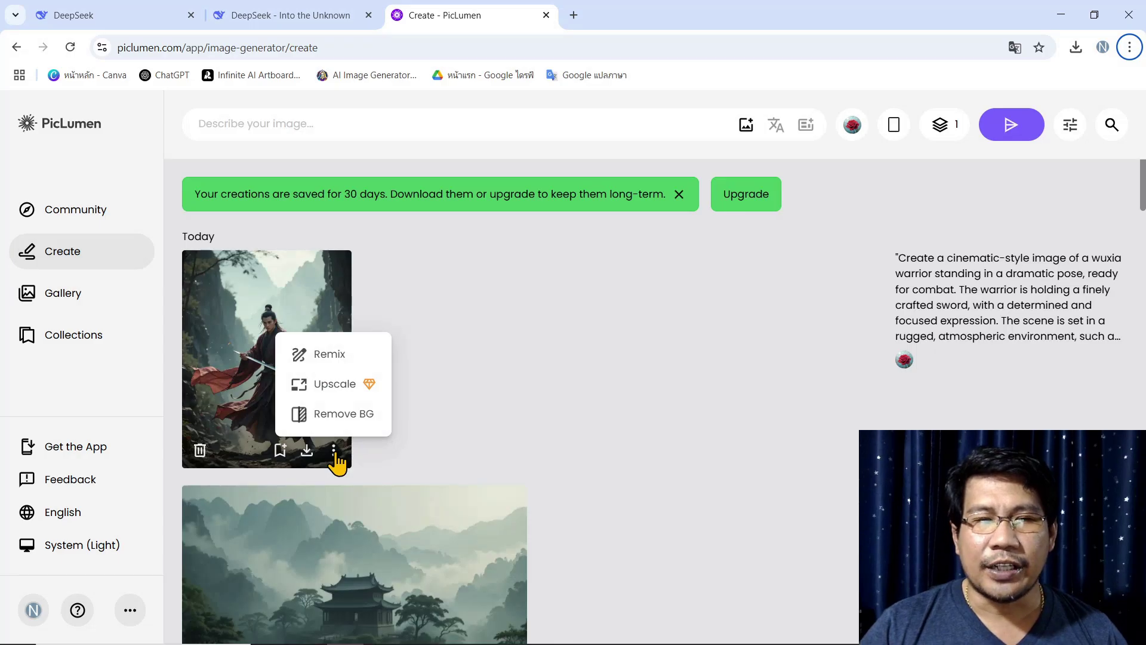
mouse_move(266, 359)
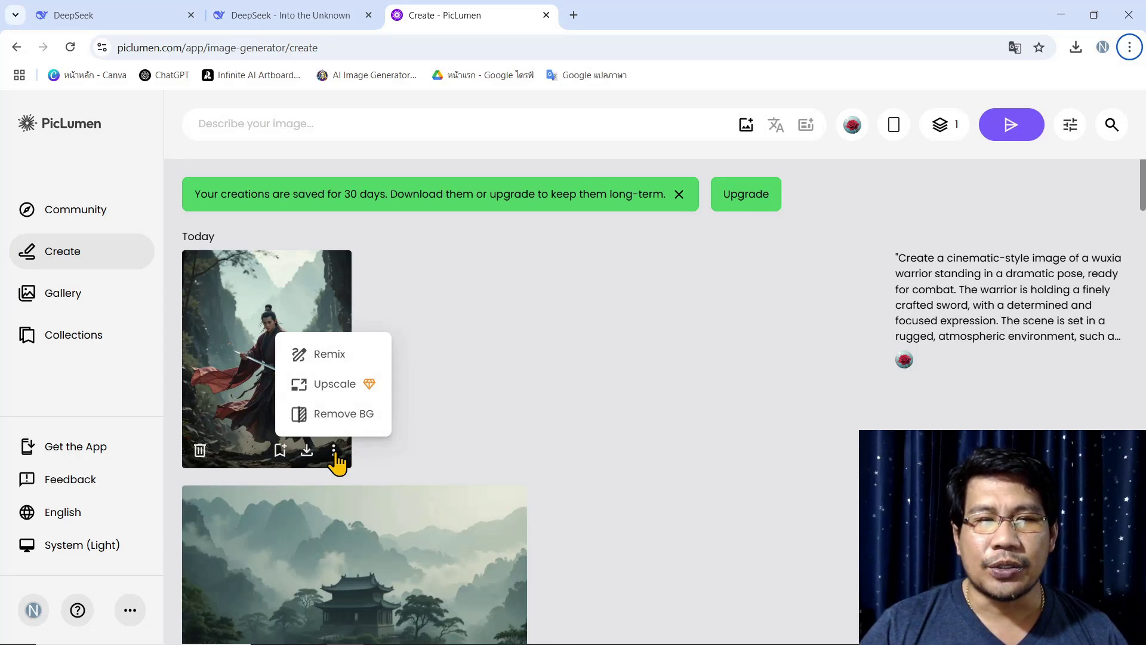
- Remove the warrior image's background, download the cut-out as a PNG, and minimize Chrome
left_click(327, 419)
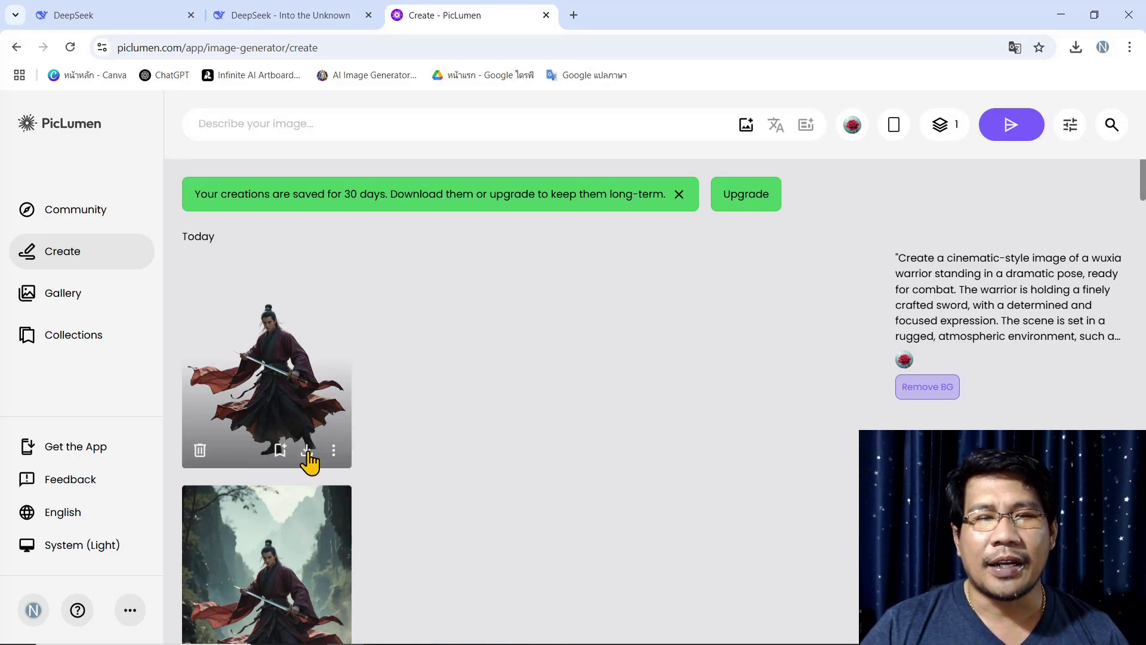
left_click(307, 452)
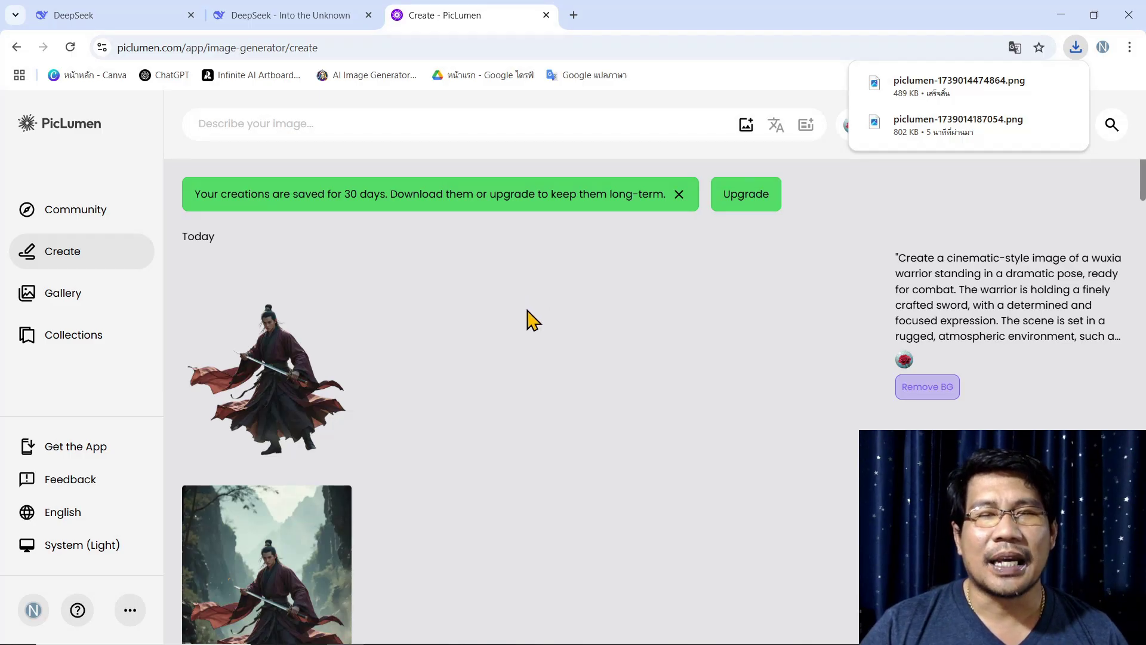
left_click(1061, 16)
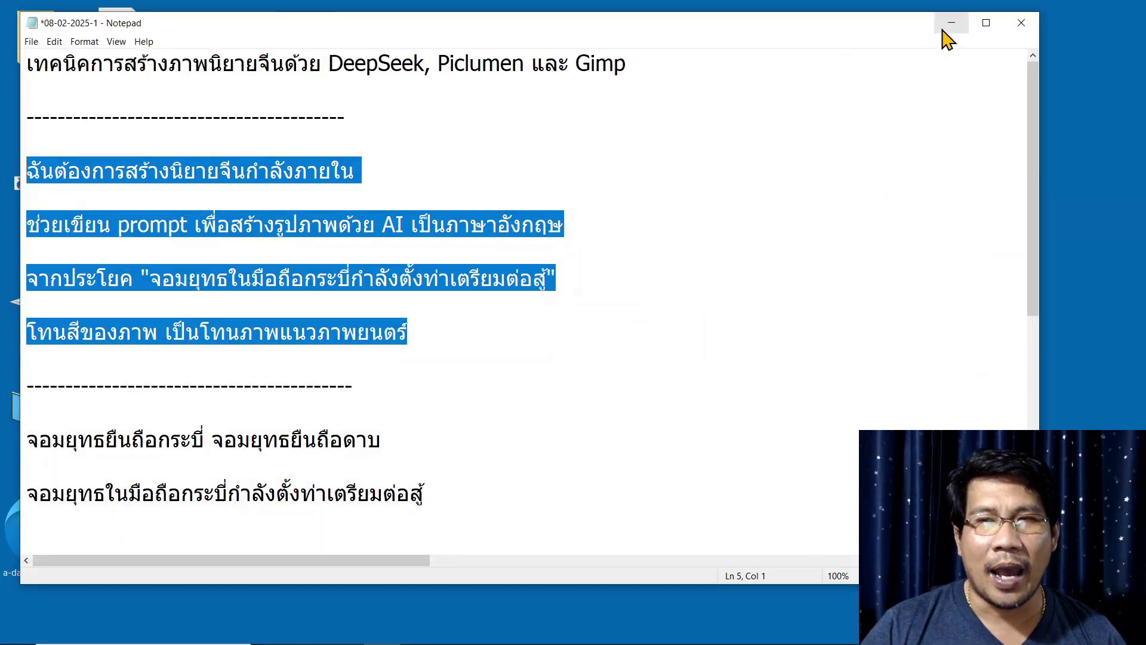
- Minimize Notepad, bring GIMP forward, and start a new image from the File menu
left_click(948, 25)
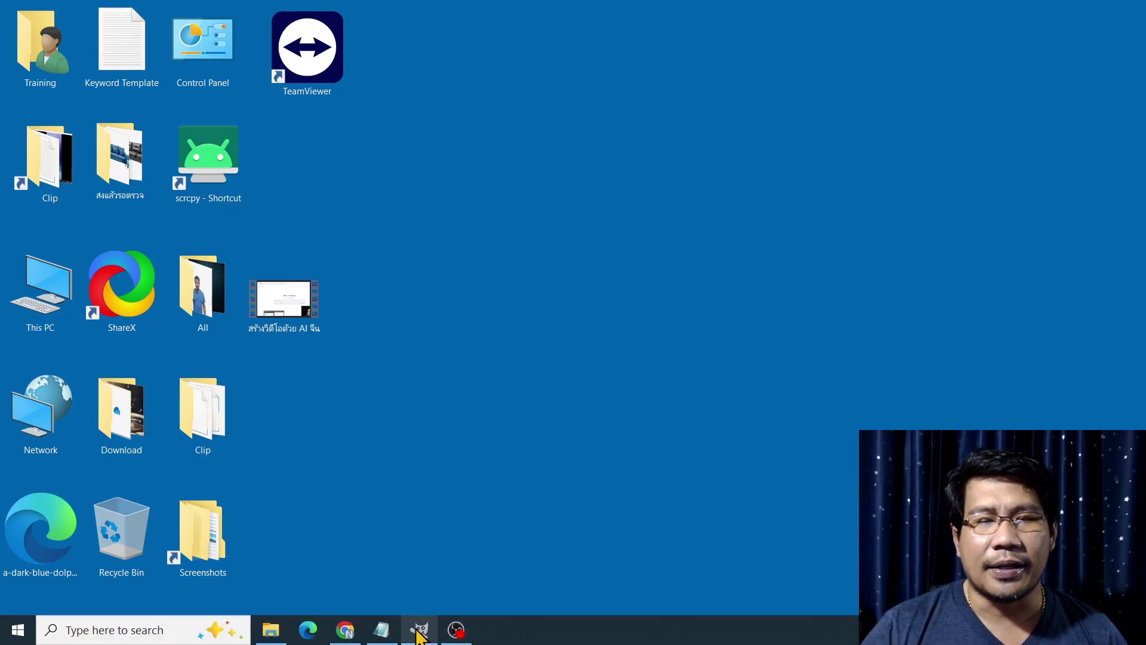
left_click(419, 629)
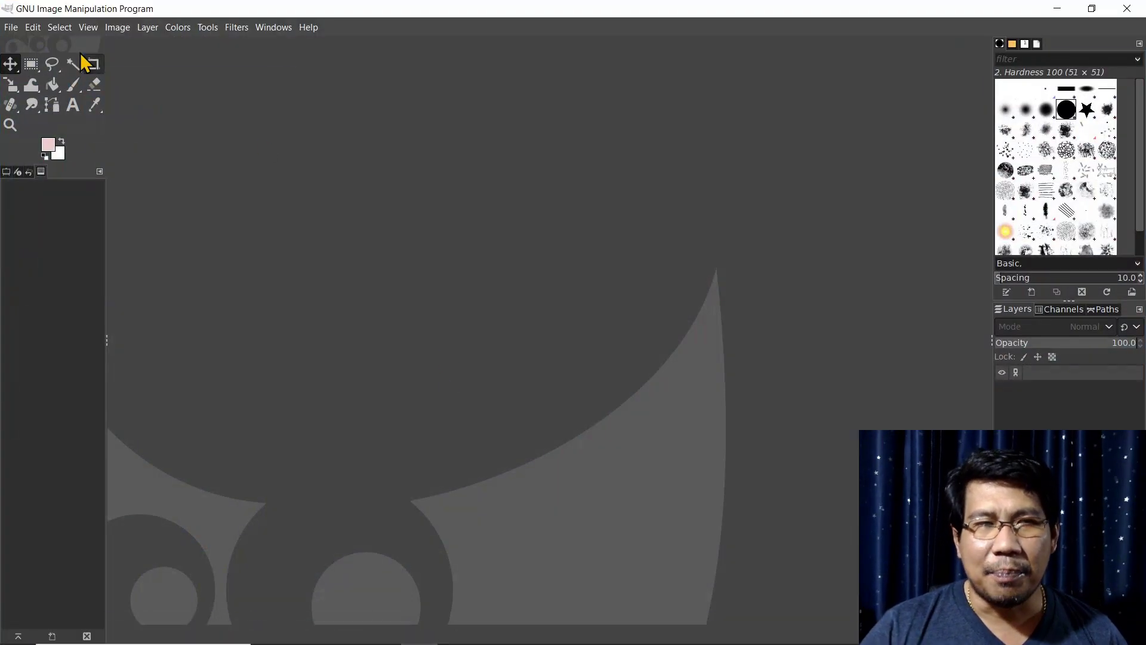
left_click(11, 27)
left_click(71, 52)
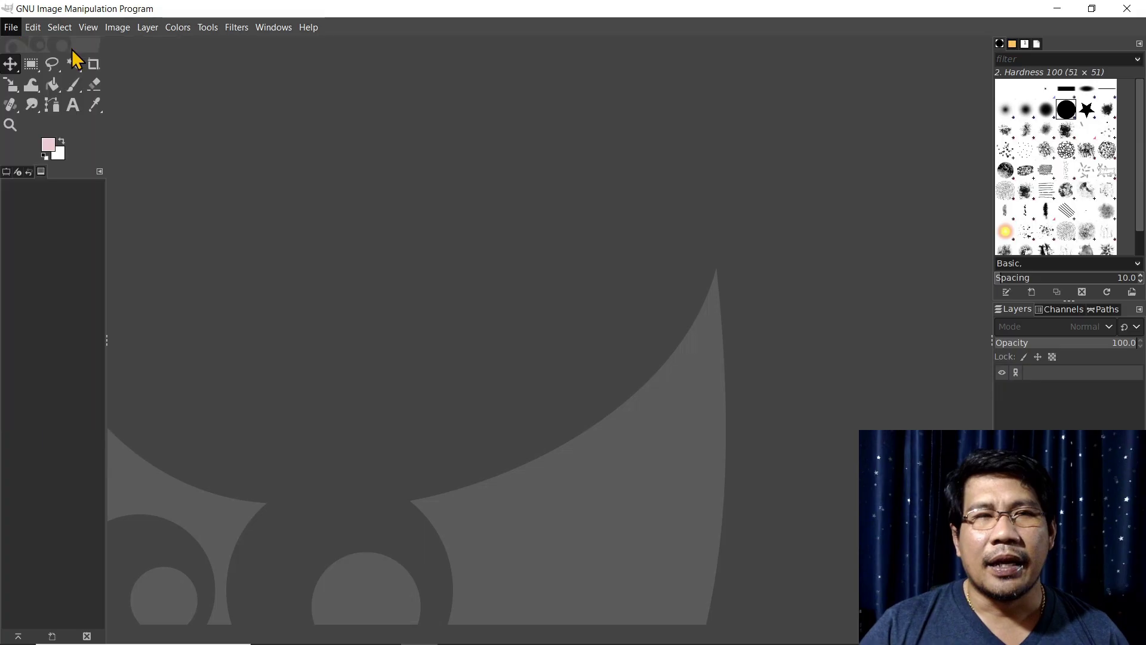
left_click(11, 27)
- Create a blank 1920×1080 image with 72 entered as the X resolution under Advanced Options
left_click(15, 43)
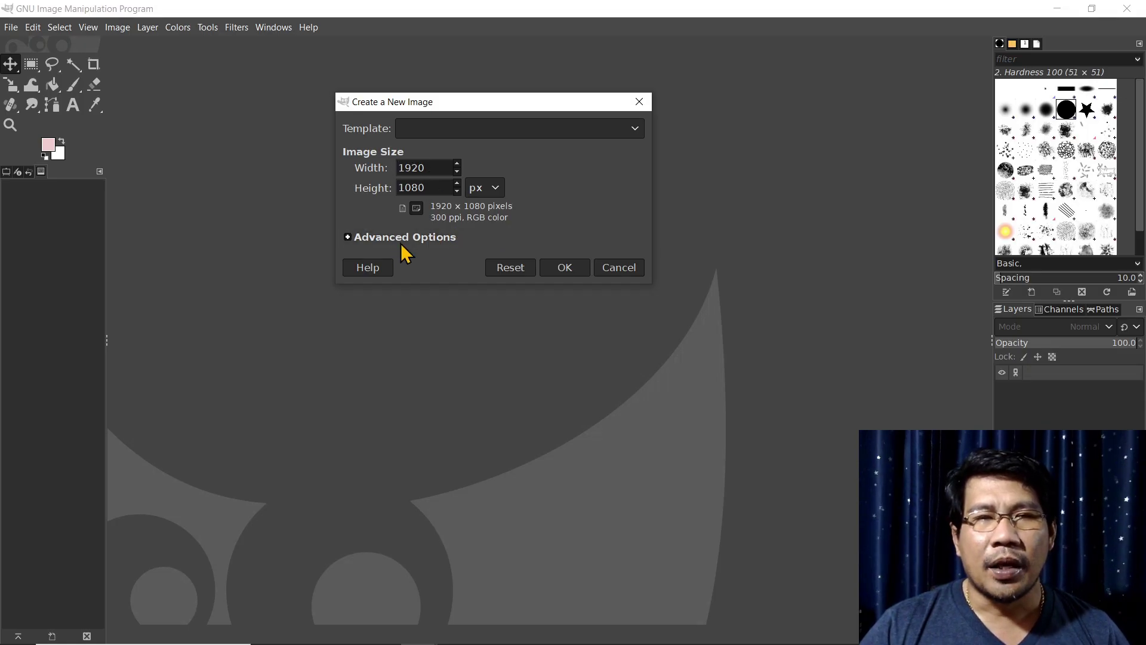
left_click(362, 239)
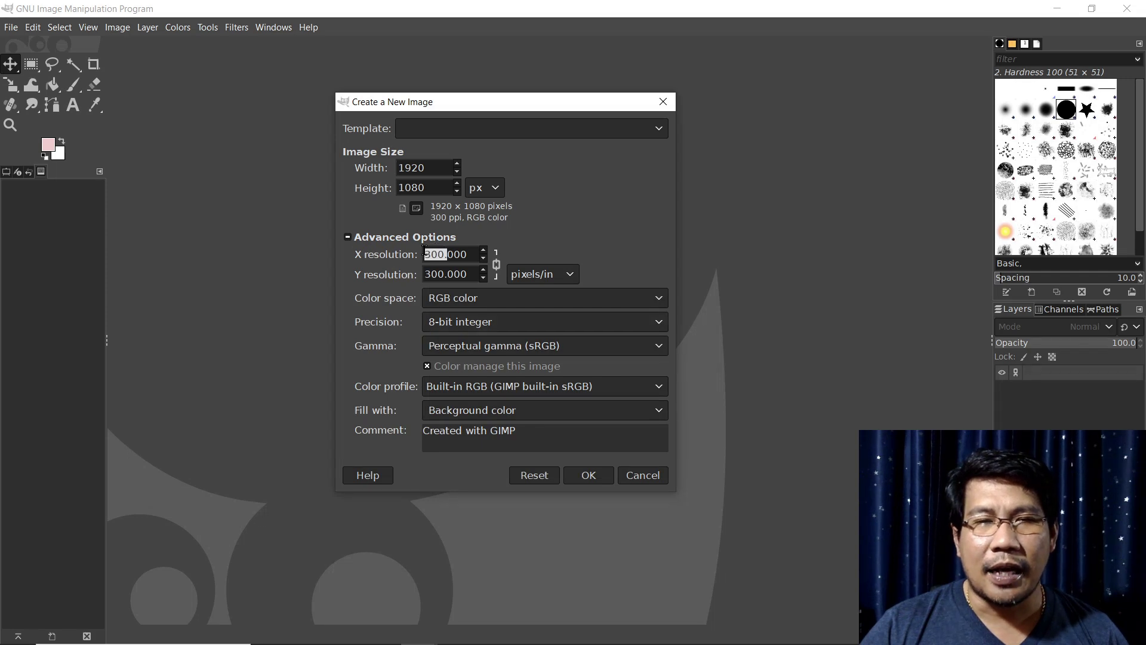
type("72")
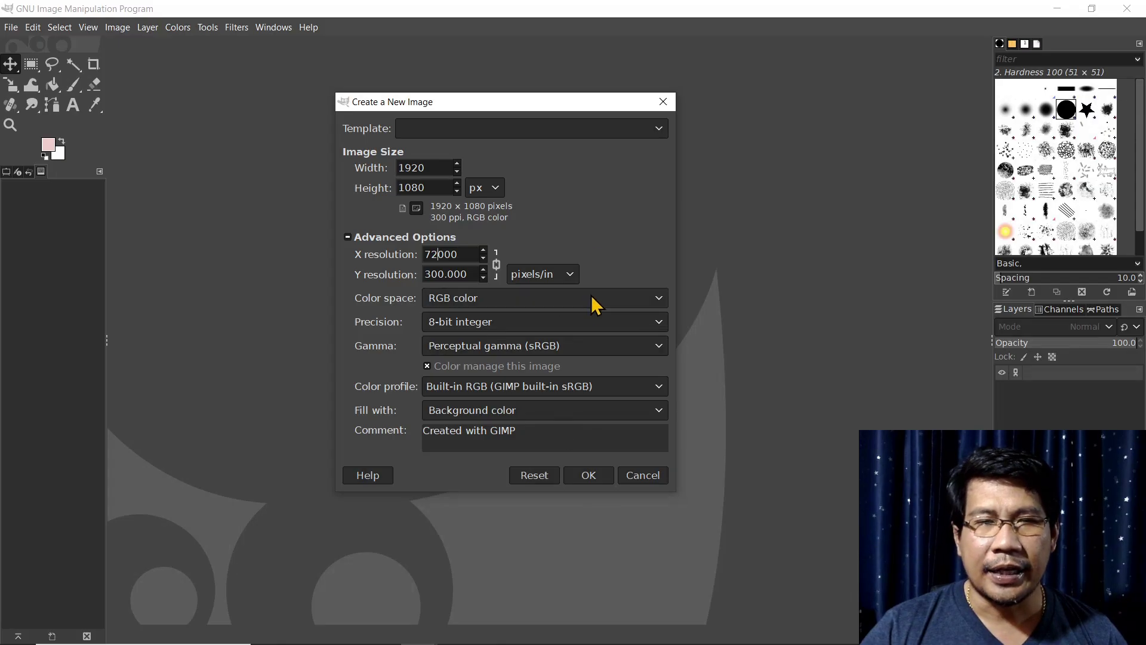
key("Tab")
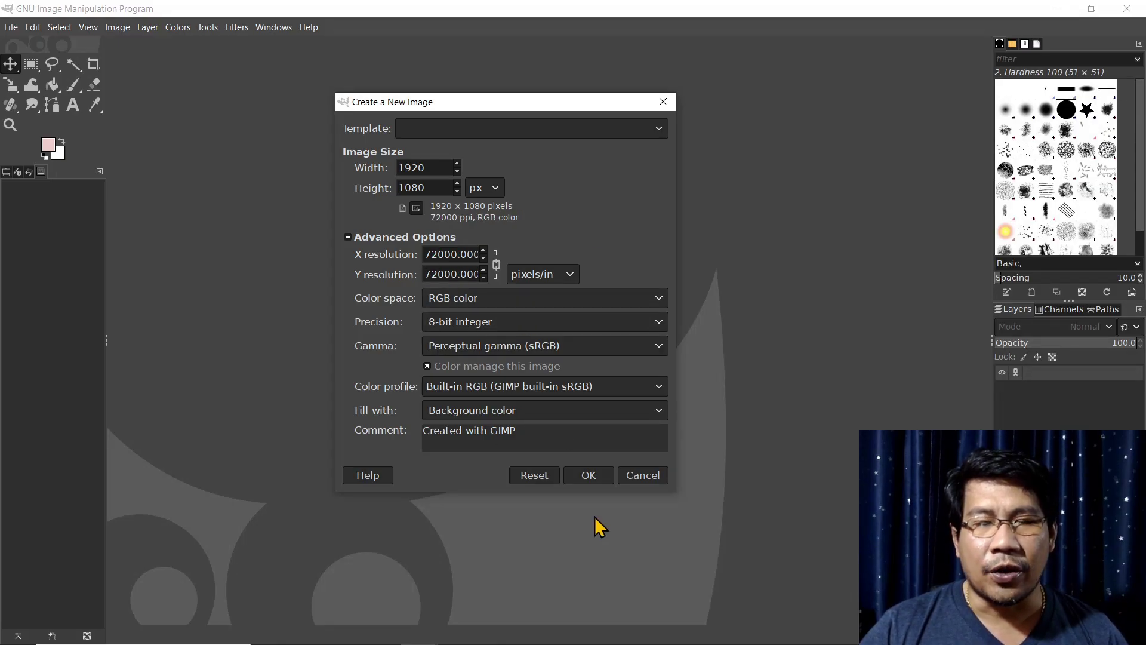
left_click(595, 476)
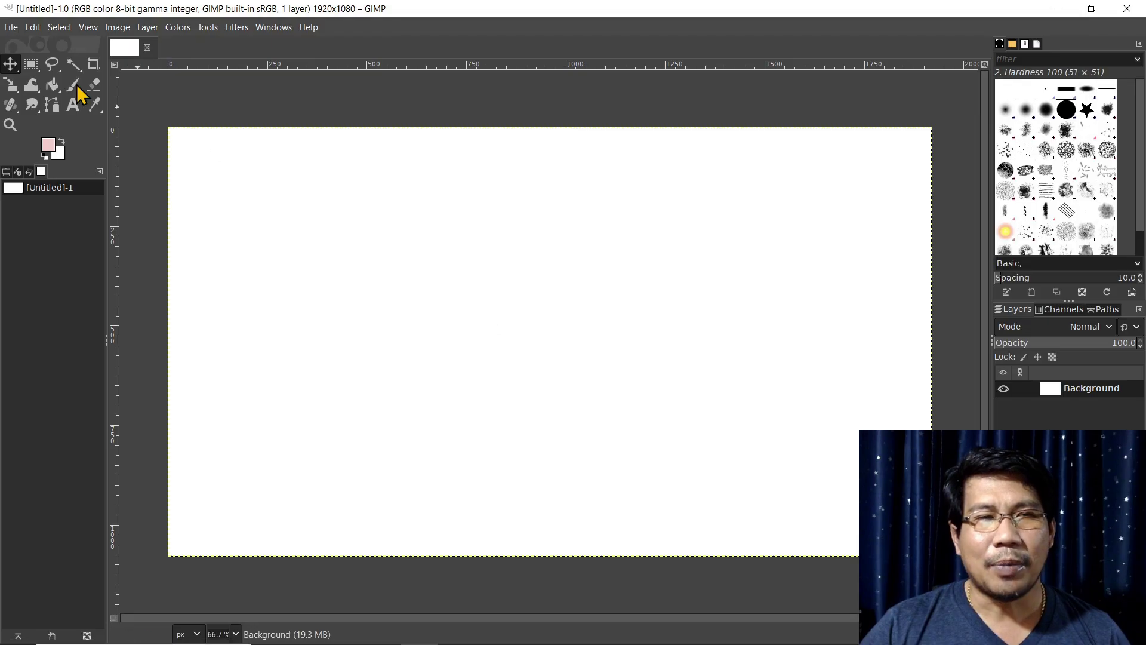
- Open the 1344×768 piclumen-1739014187054.png from Training > Downloads as a new image
left_click(11, 28)
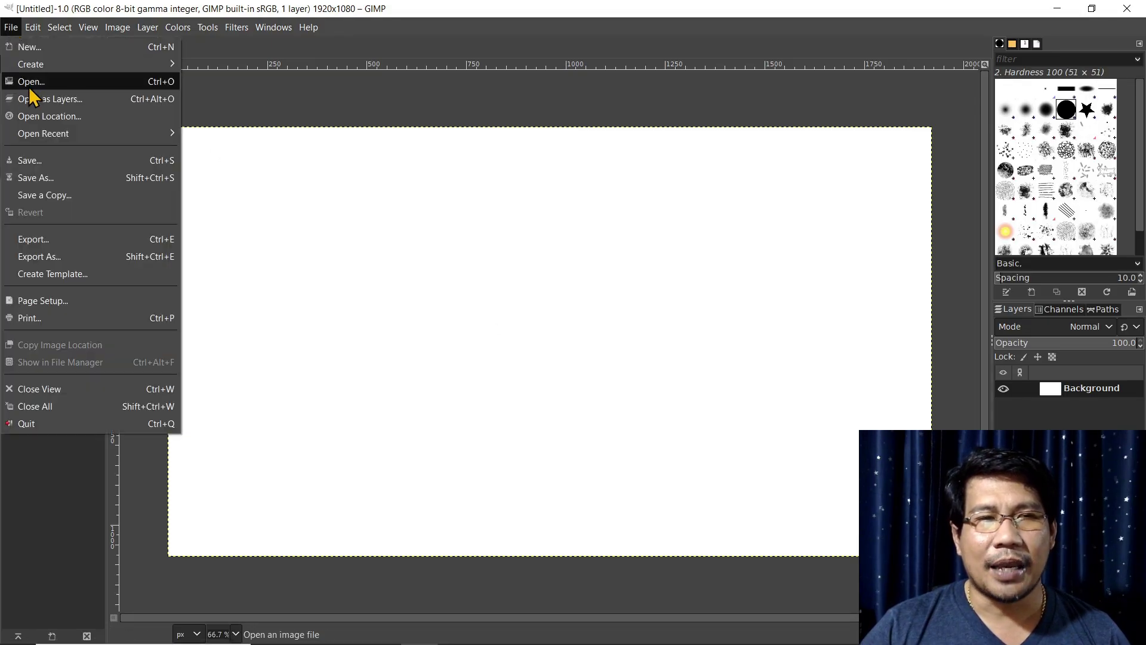
left_click(29, 83)
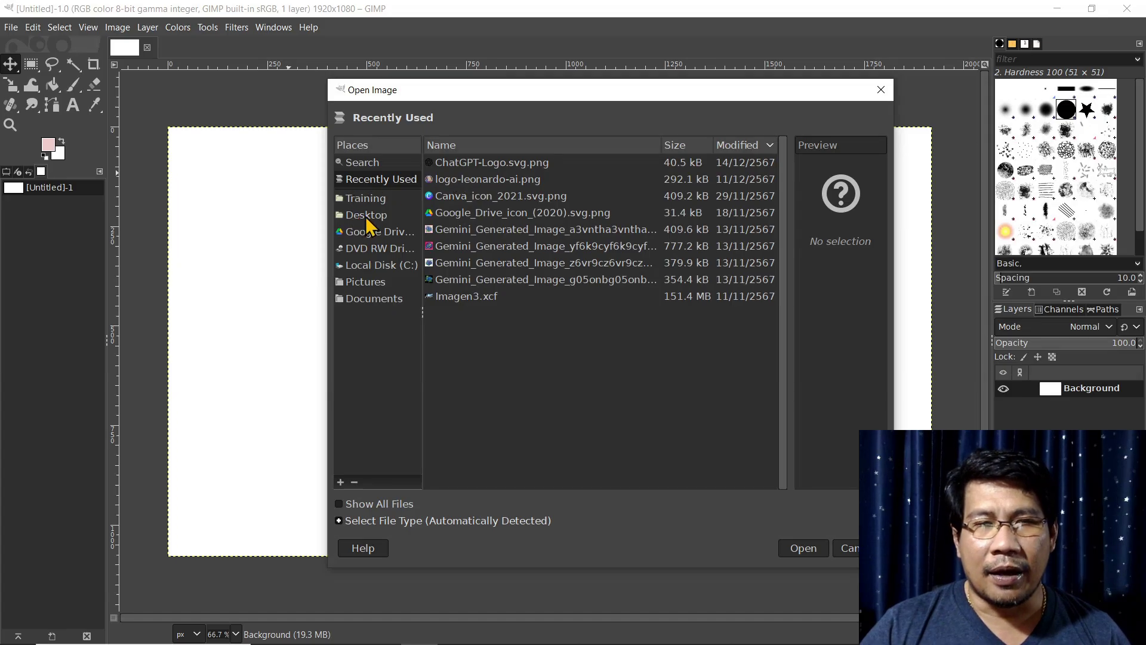
left_click(366, 199)
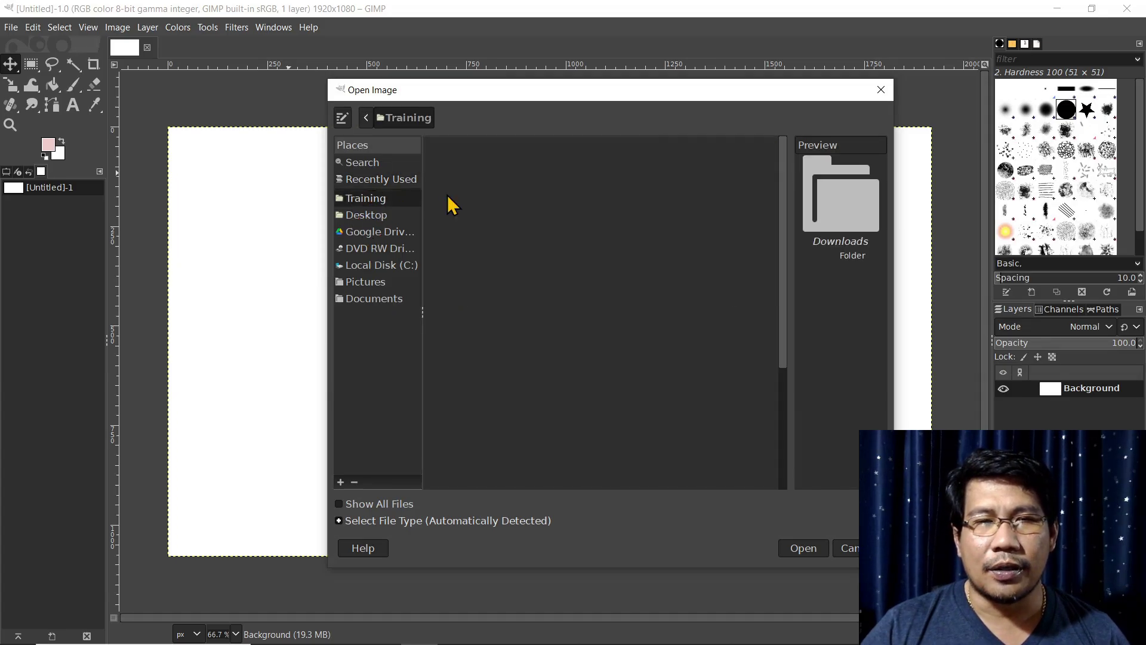
double_click(475, 161)
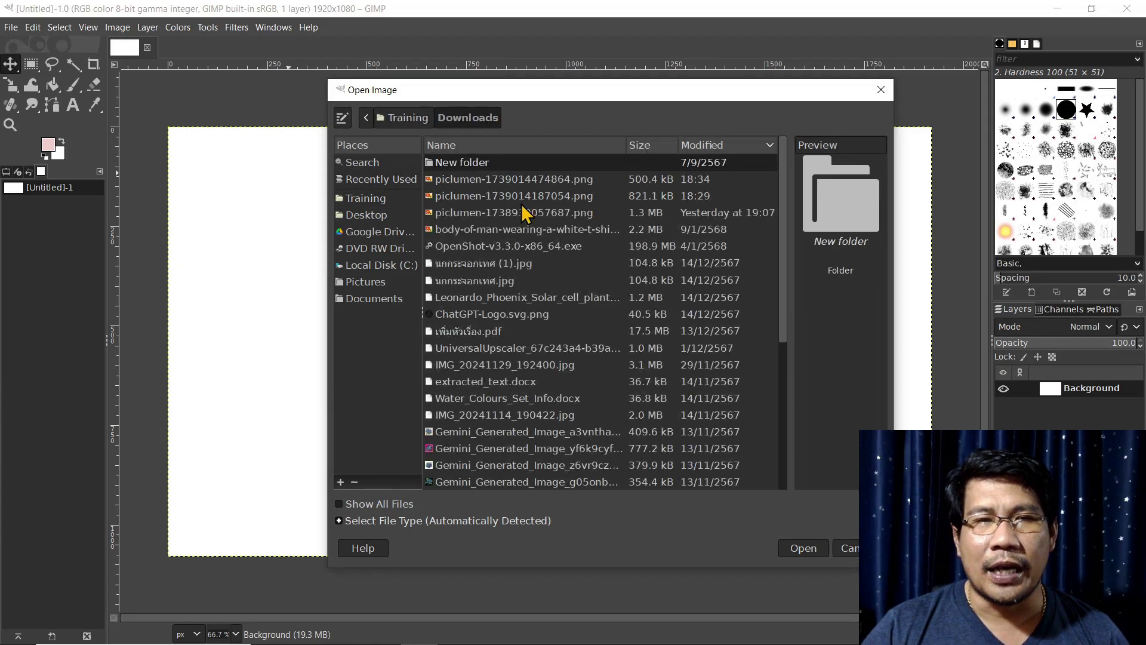
left_click(469, 196)
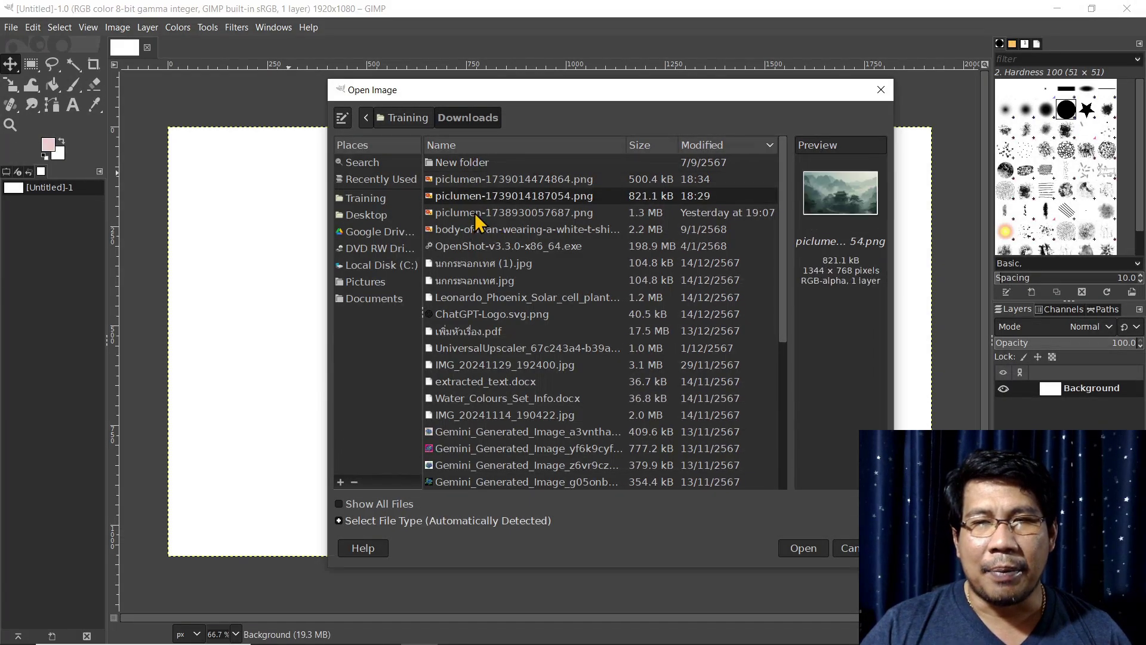
left_click(800, 549)
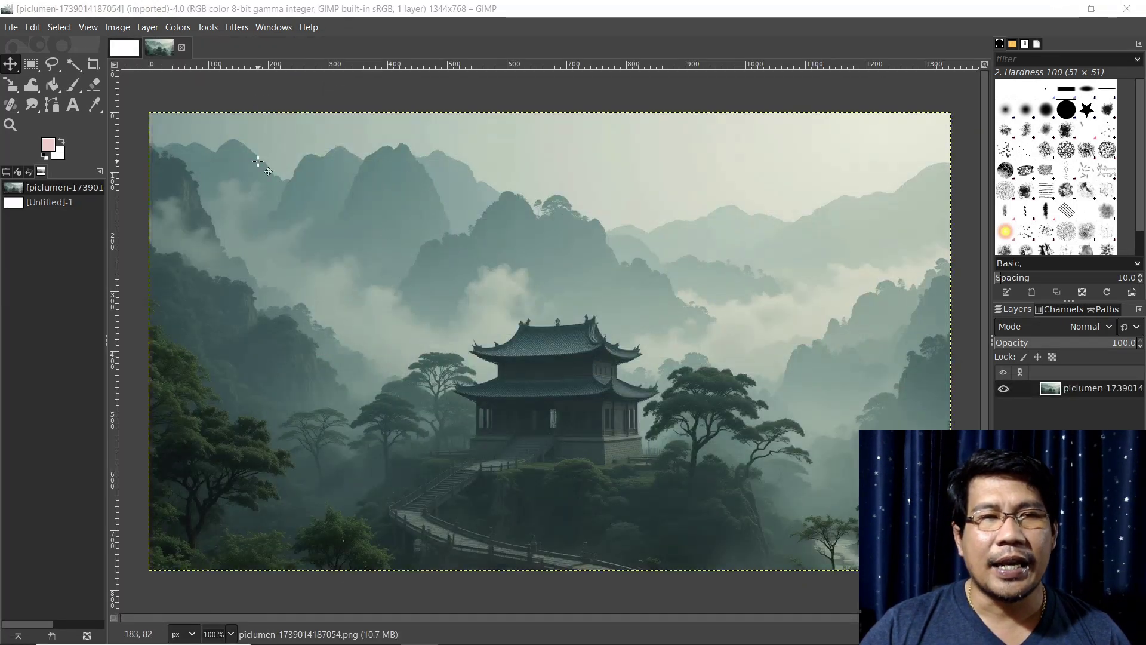
- Select all of the temple image, copy it, and paste it onto the blank Untitled canvas
left_click(60, 27)
left_click(84, 49)
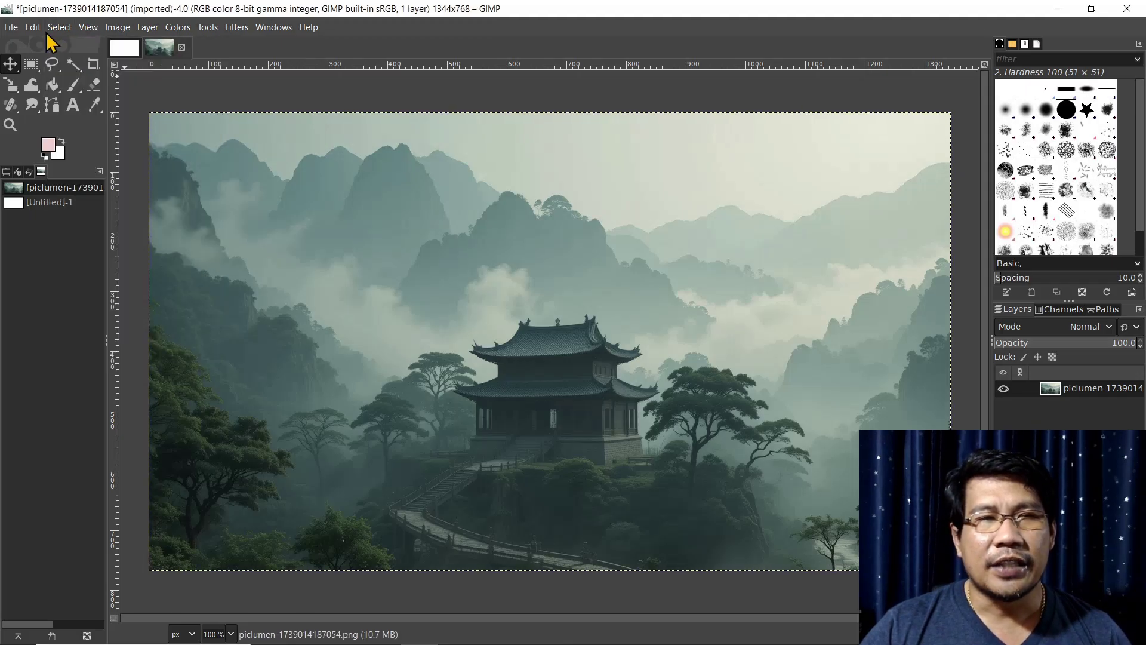
left_click(30, 27)
left_click(56, 125)
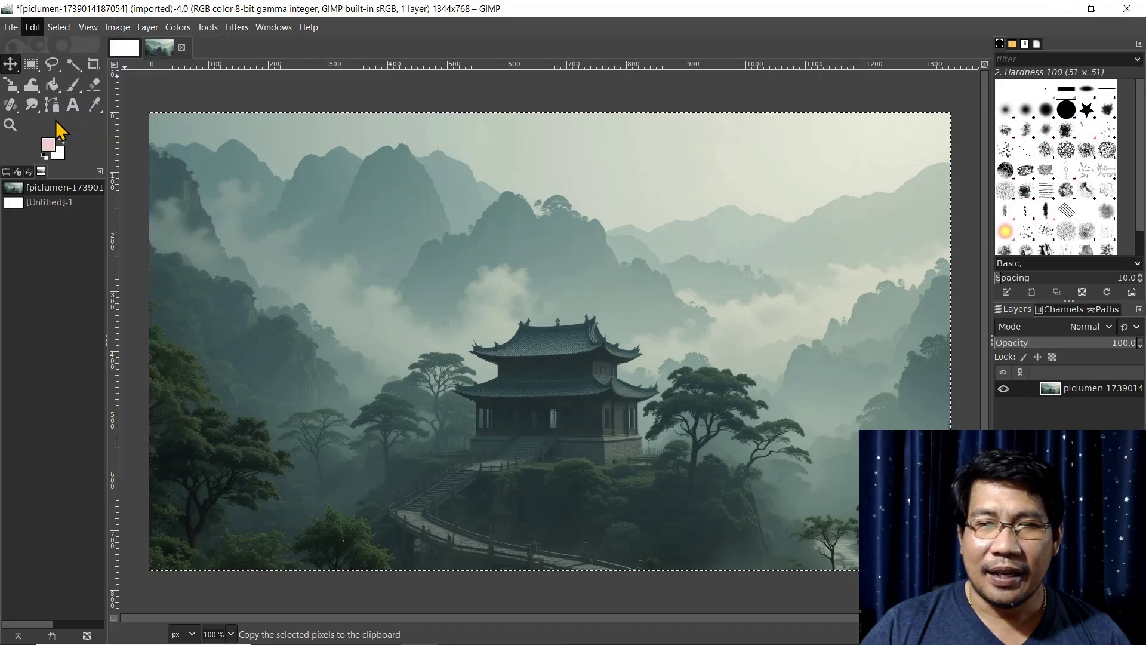
left_click(125, 49)
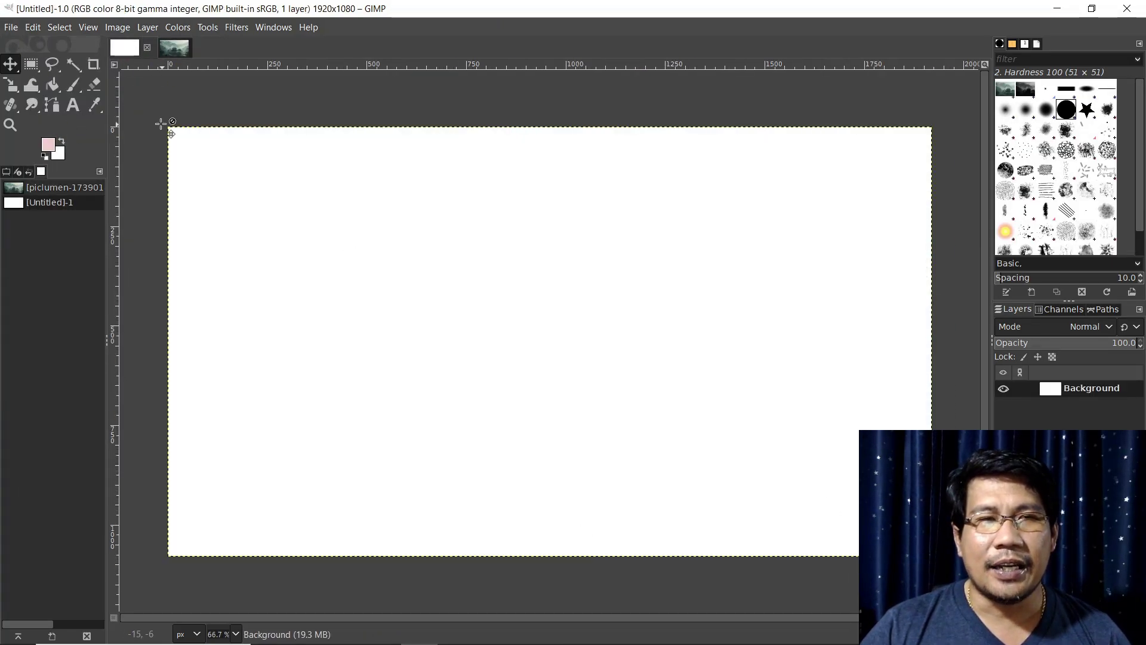
left_click(32, 27)
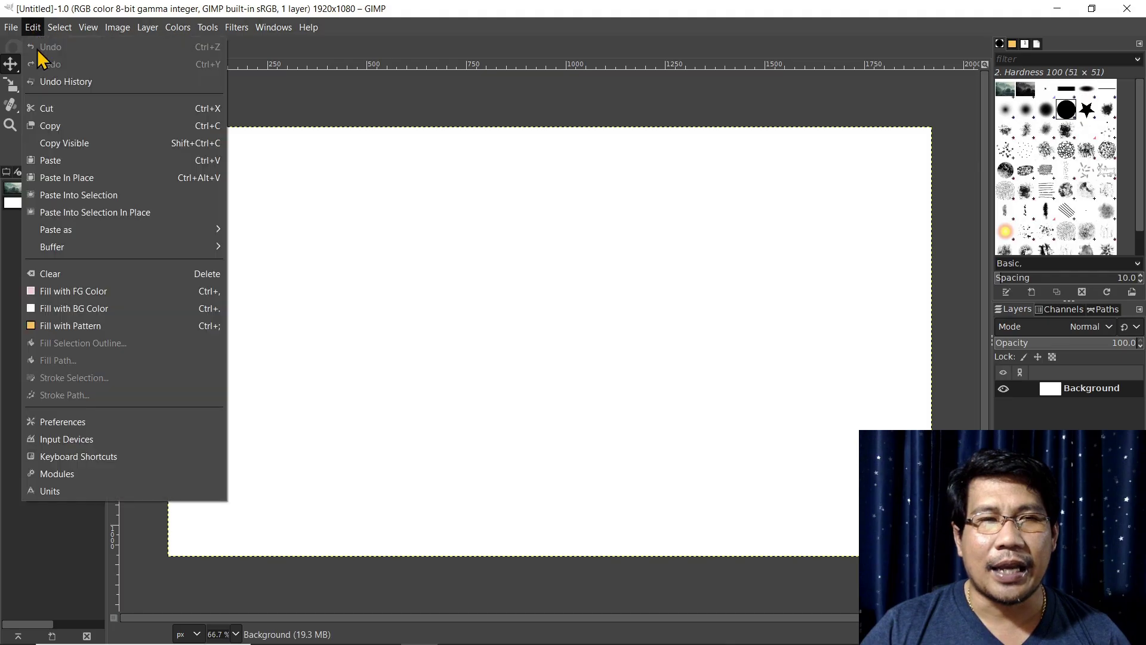
left_click(54, 160)
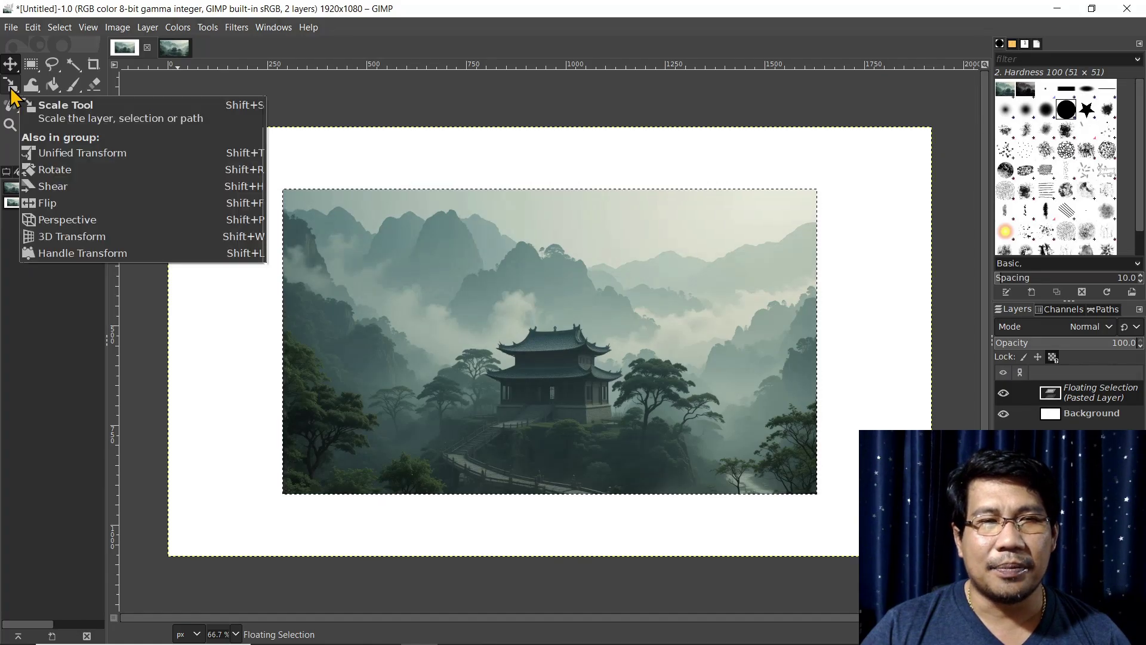
- Scale the pasted temple layer up to about 1953×1116 and commit the scaling
left_click(11, 87)
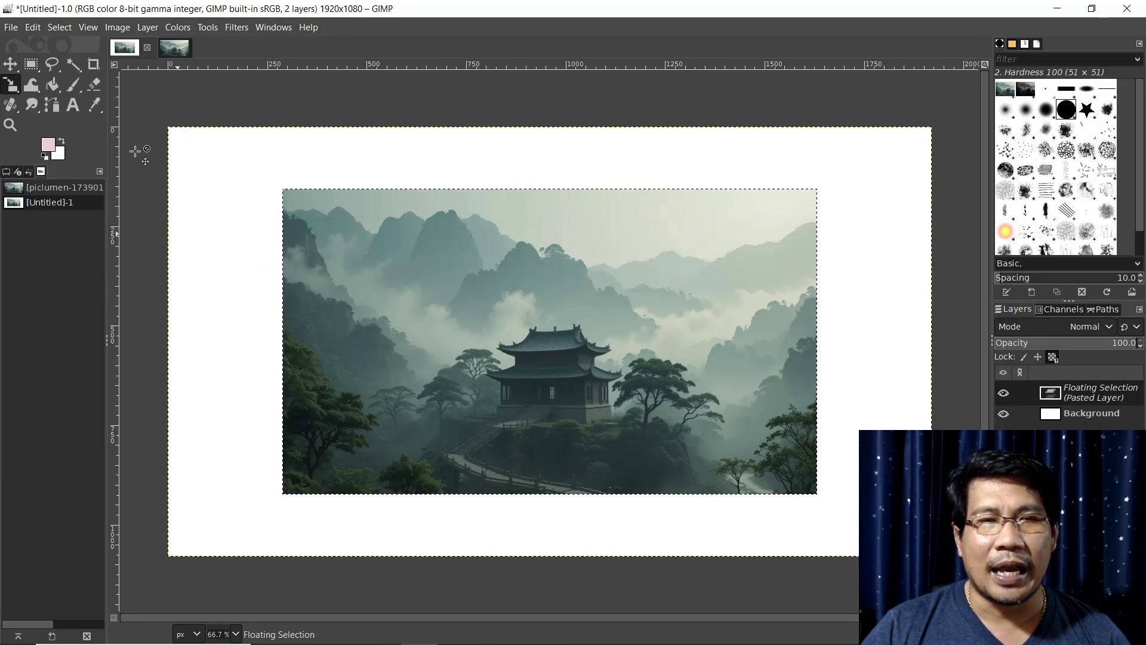
left_click(356, 250)
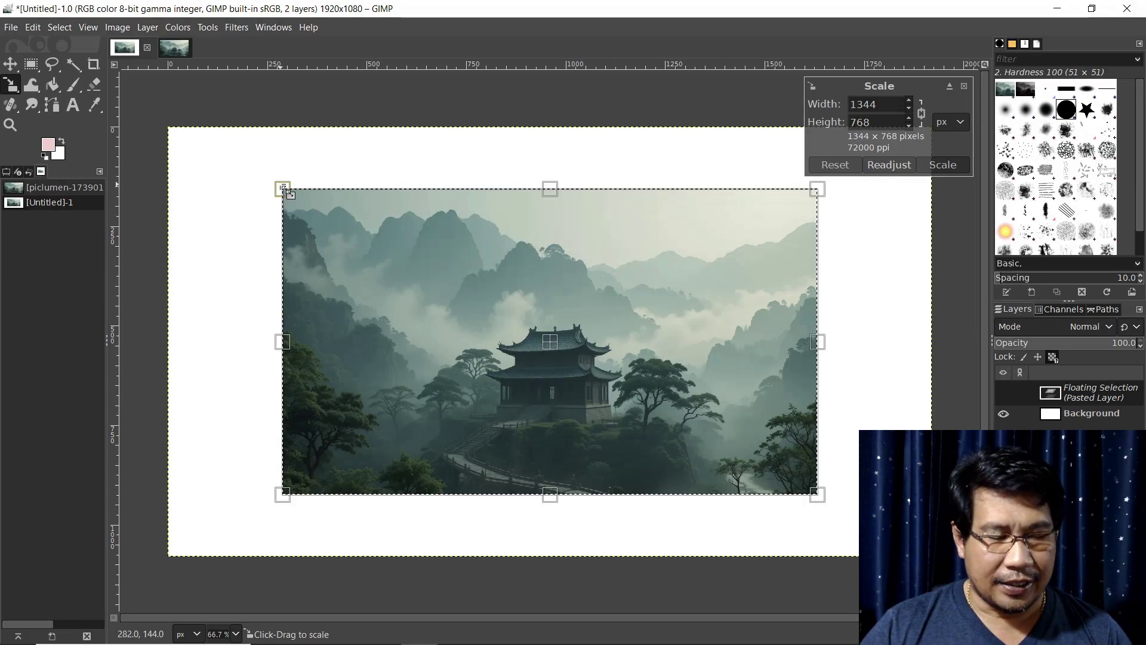
left_click_drag(283, 187, 75, 69)
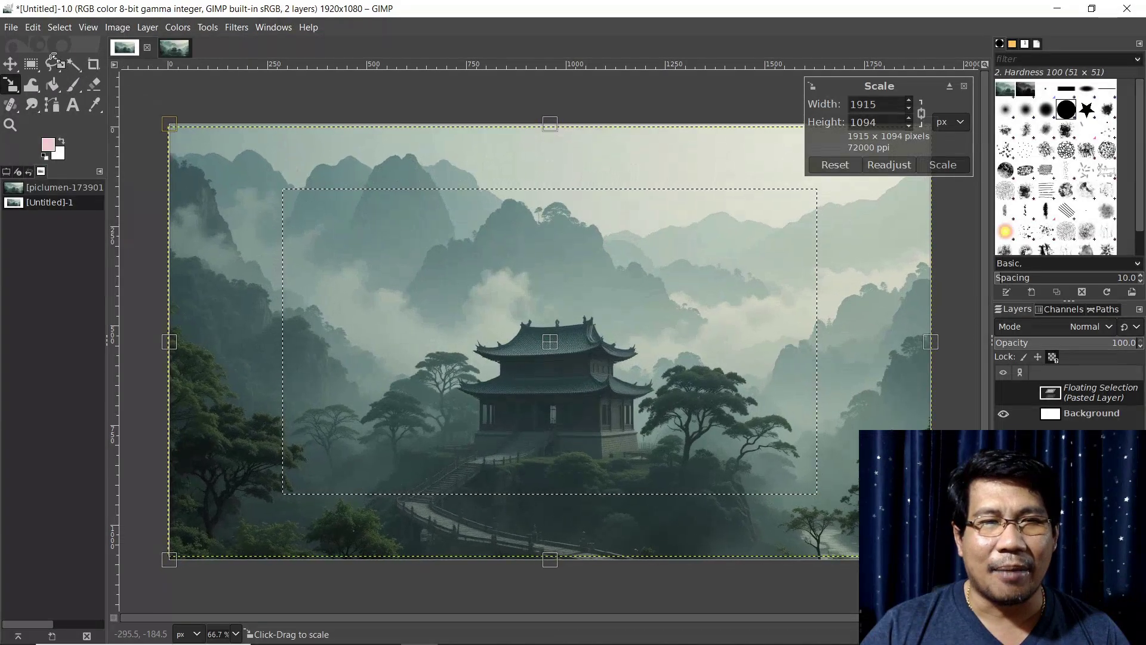
left_click_drag(76, 68, 41, 47)
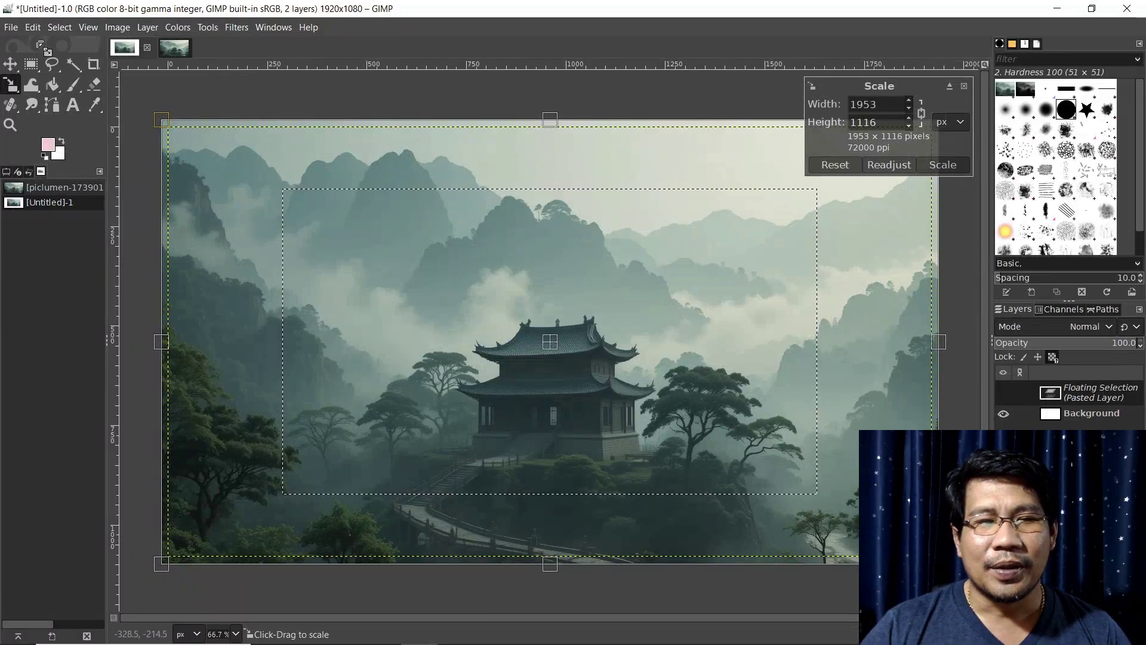
left_click(11, 64)
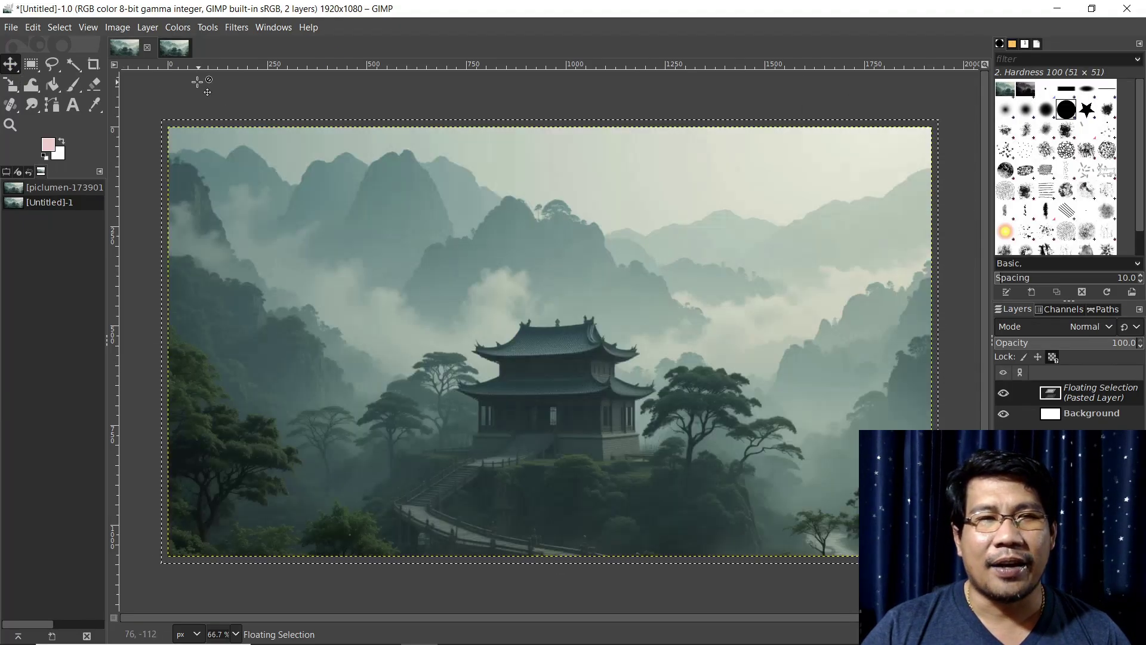
- Open the warrior cutout image piclumen-1739014474864.png
left_click(10, 64)
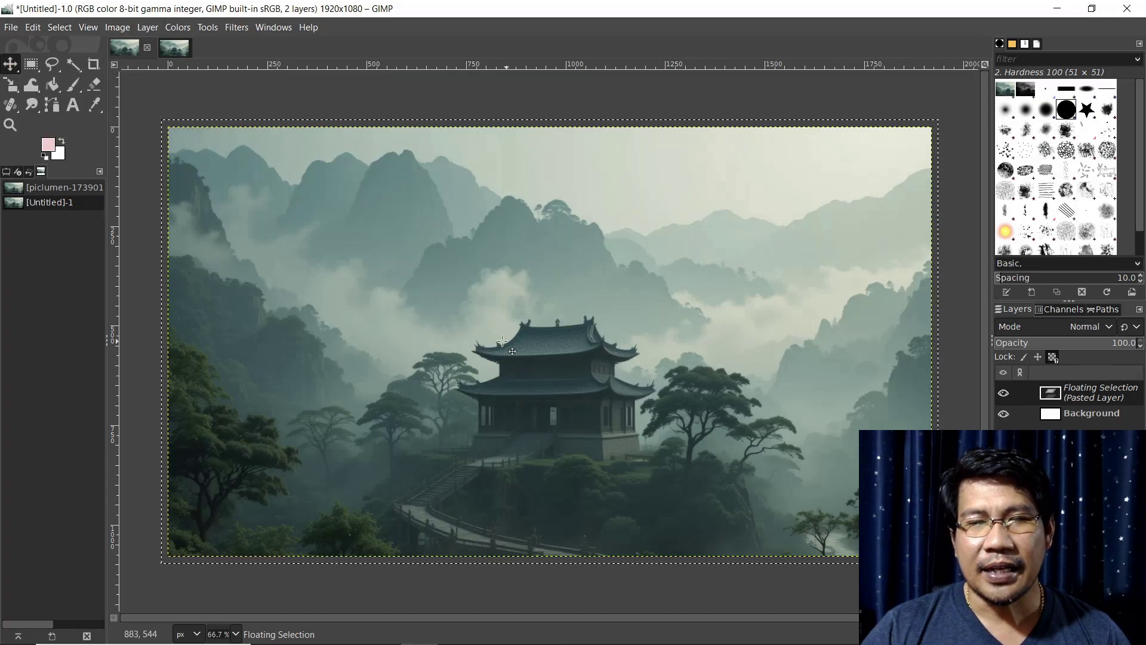
left_click(13, 30)
left_click(49, 85)
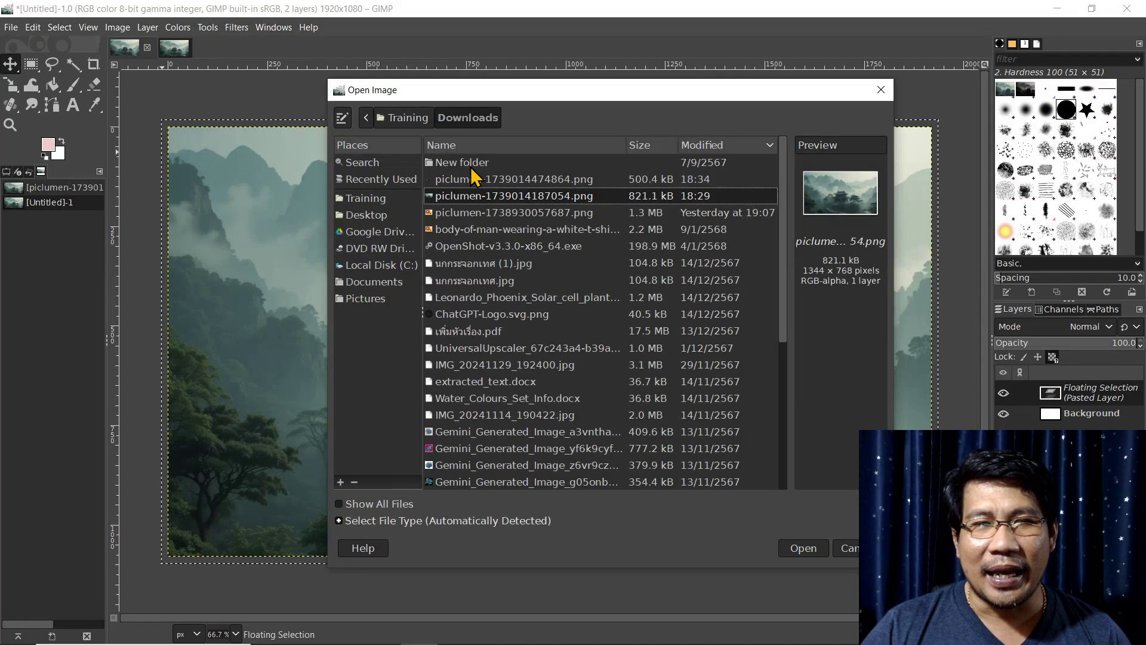
left_click(464, 180)
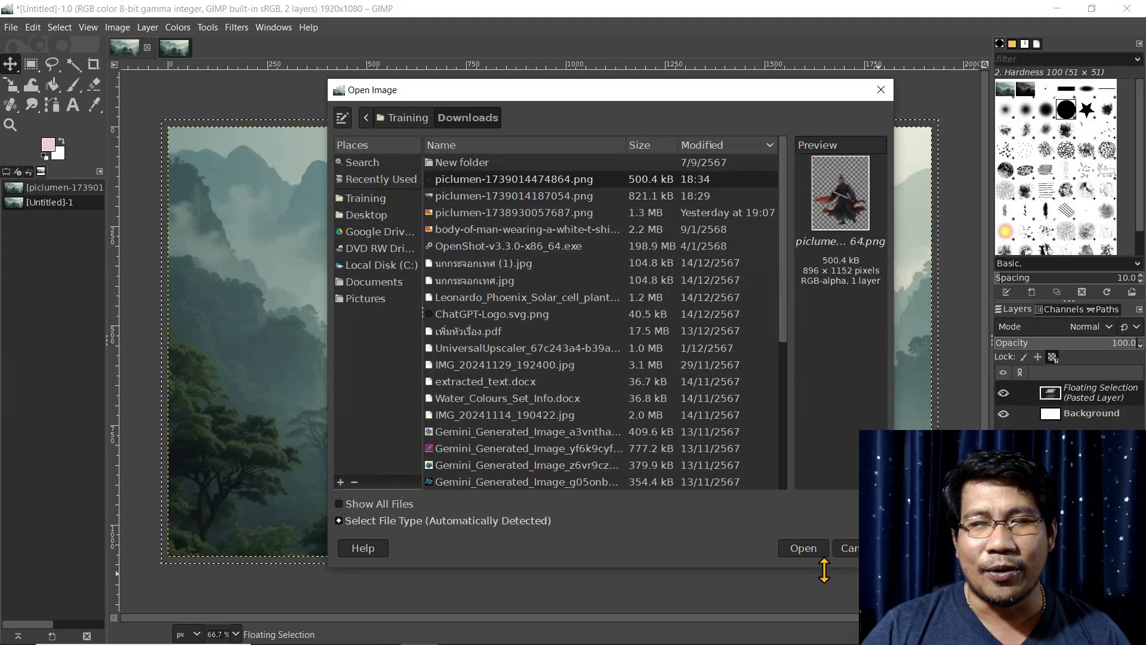
left_click(803, 548)
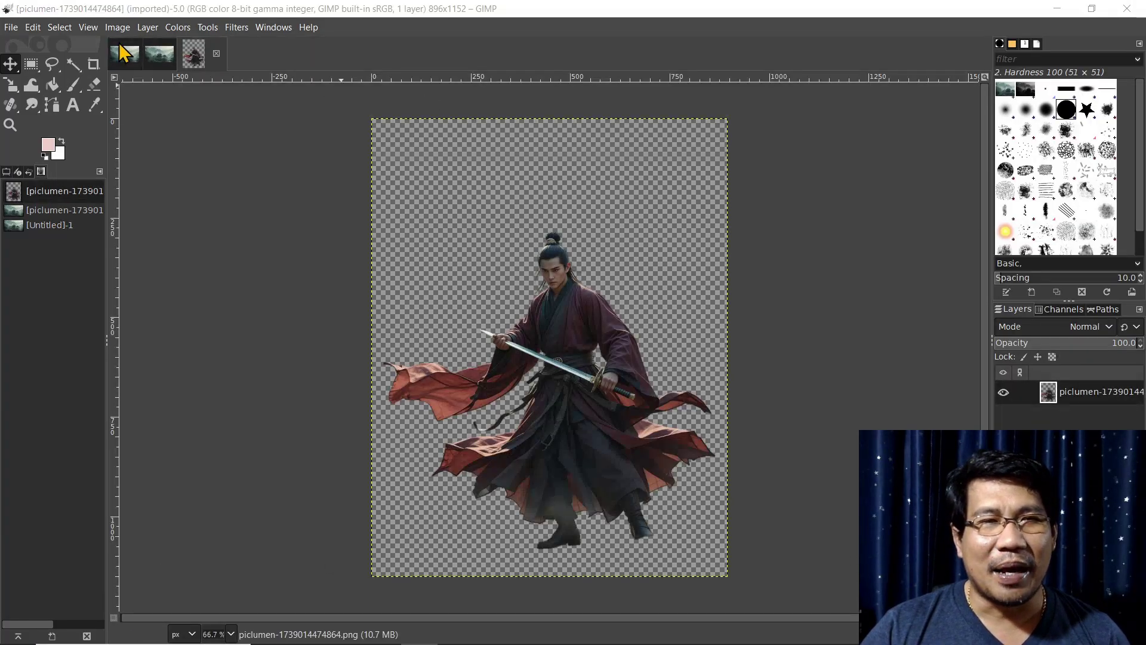
- Copy the whole warrior cutout and paste it into the Untitled temple composite
left_click(66, 29)
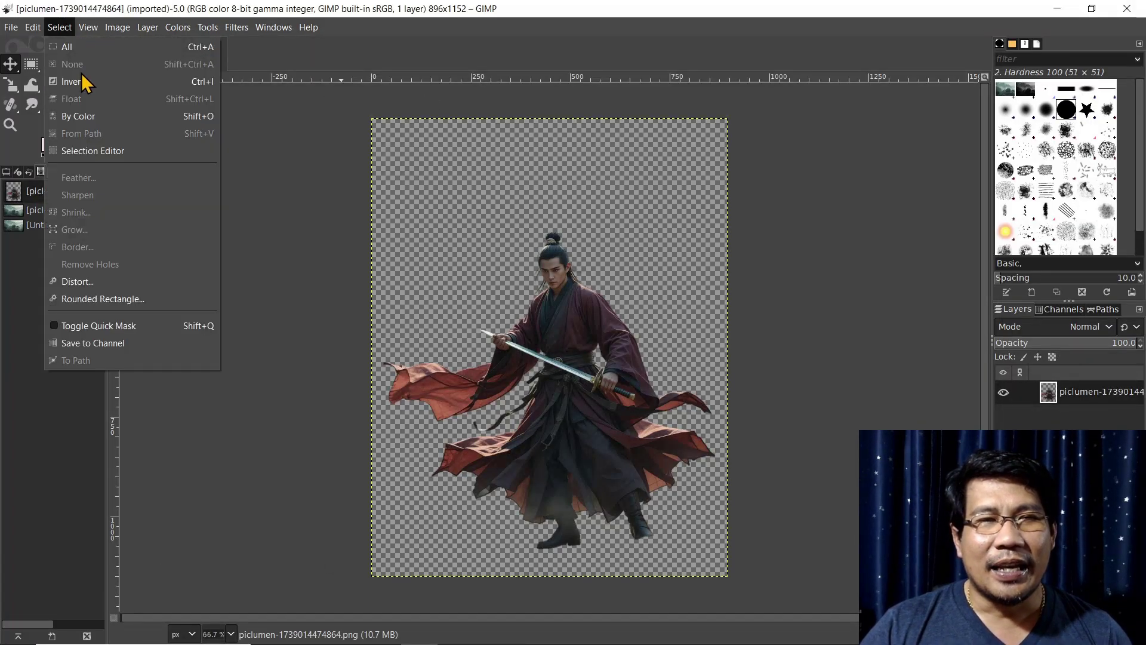
left_click(73, 51)
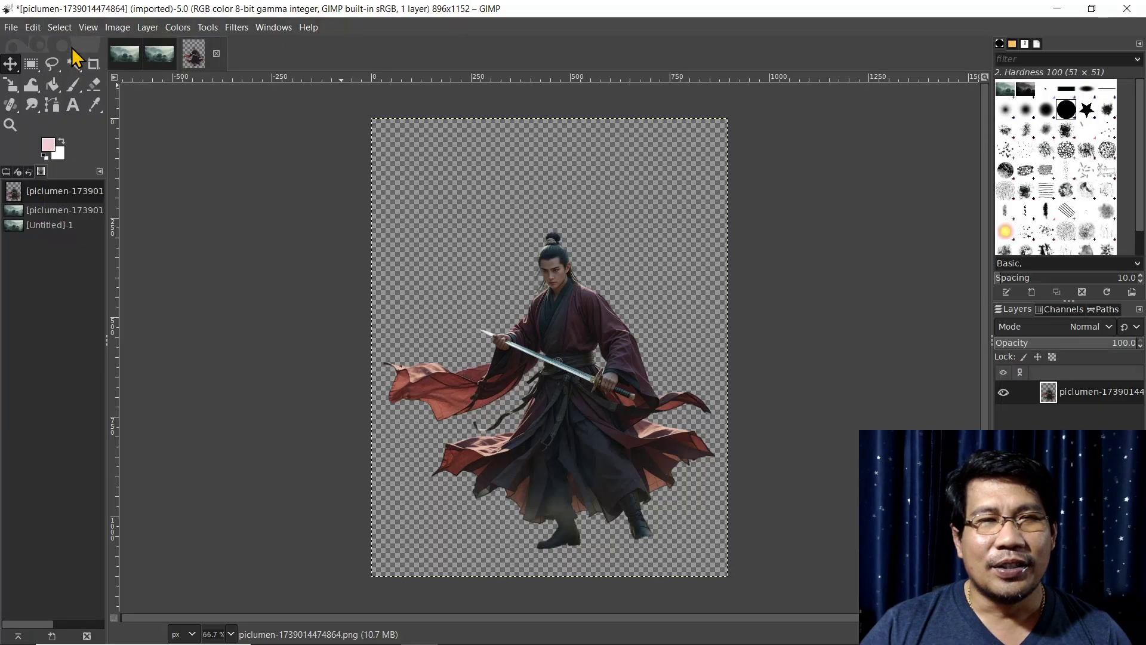
left_click(33, 27)
left_click(46, 131)
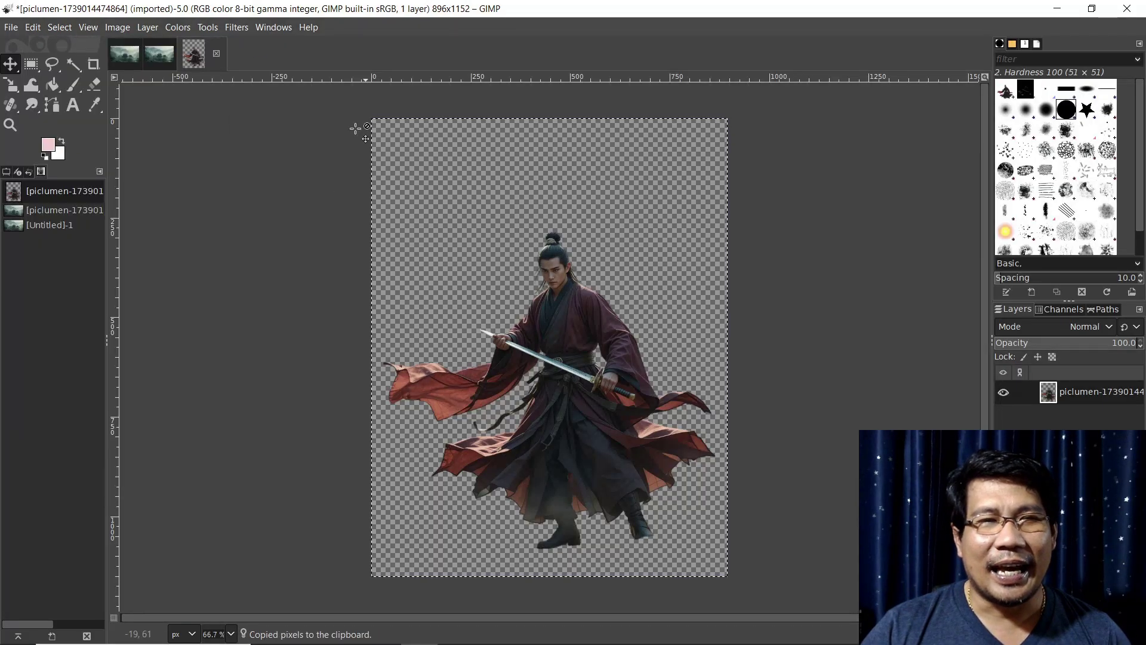
left_click(121, 67)
key("ctrl+v")
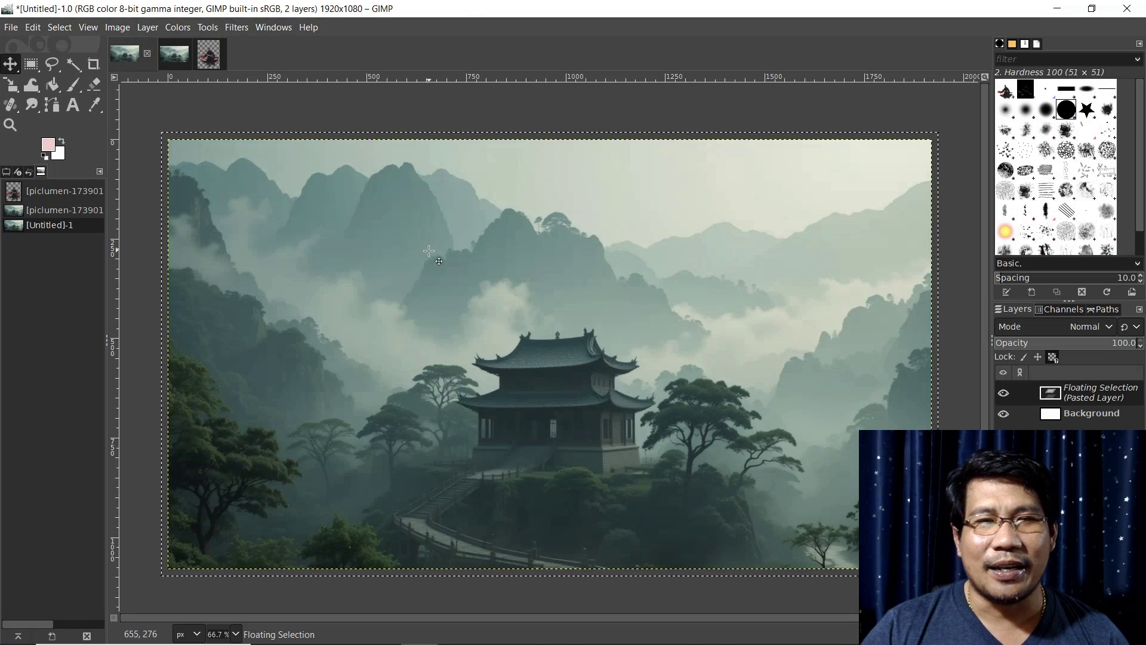
left_click(32, 27)
- Paste the warrior in place as its own layer and drag it to the canvas's right side
left_click(74, 177)
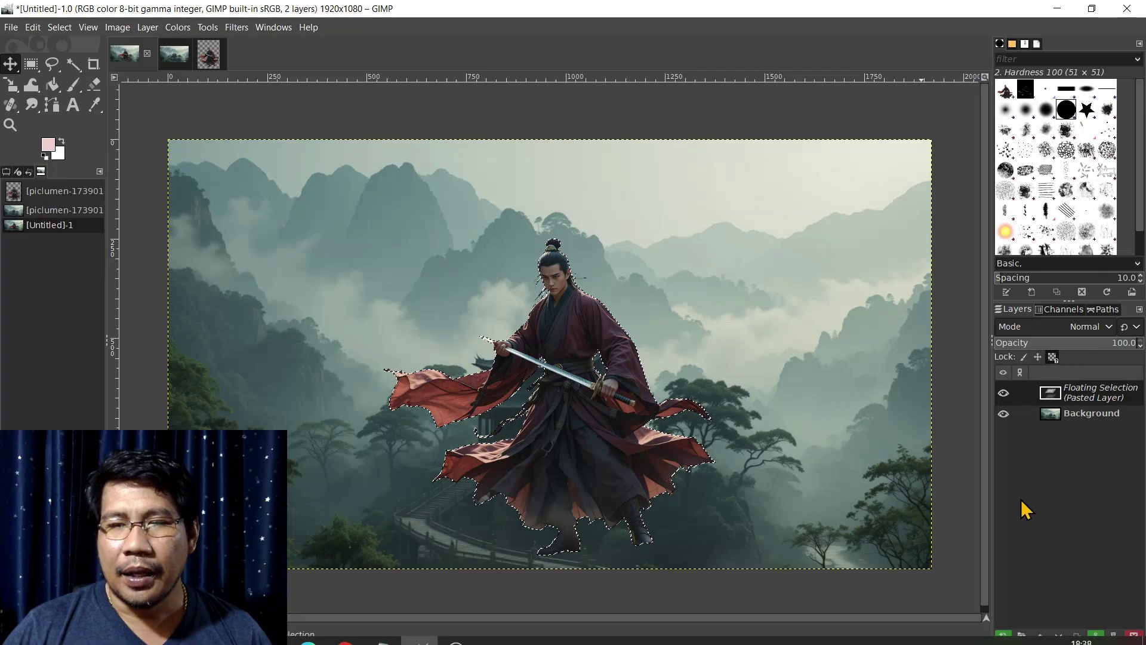
left_click(1003, 637)
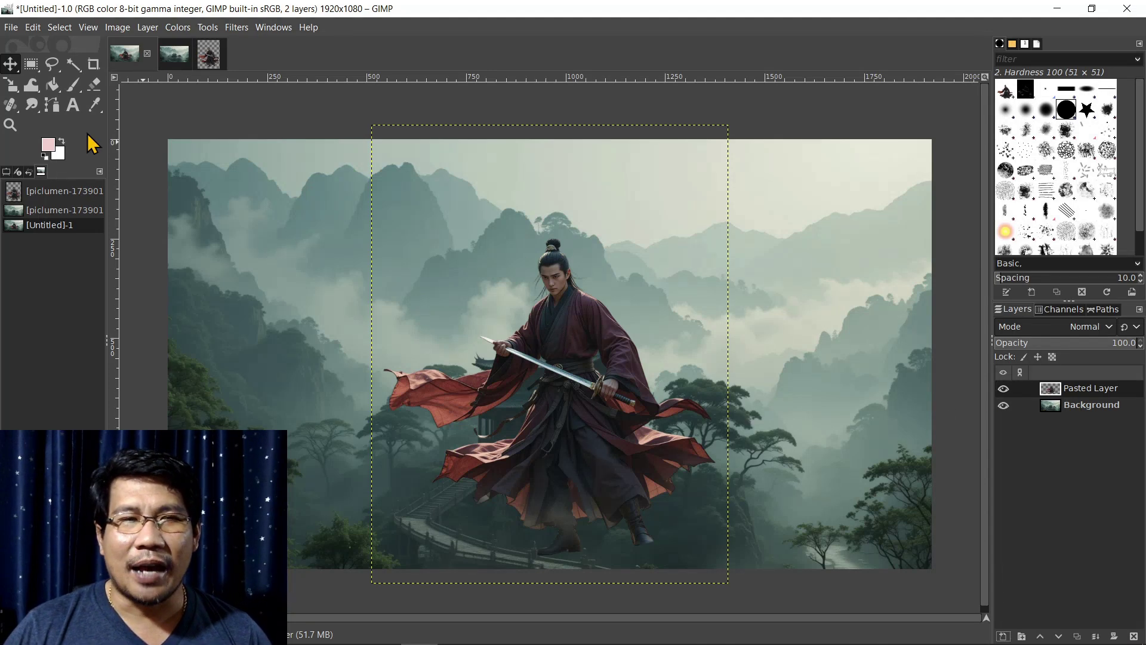
left_click_drag(566, 380, 773, 370)
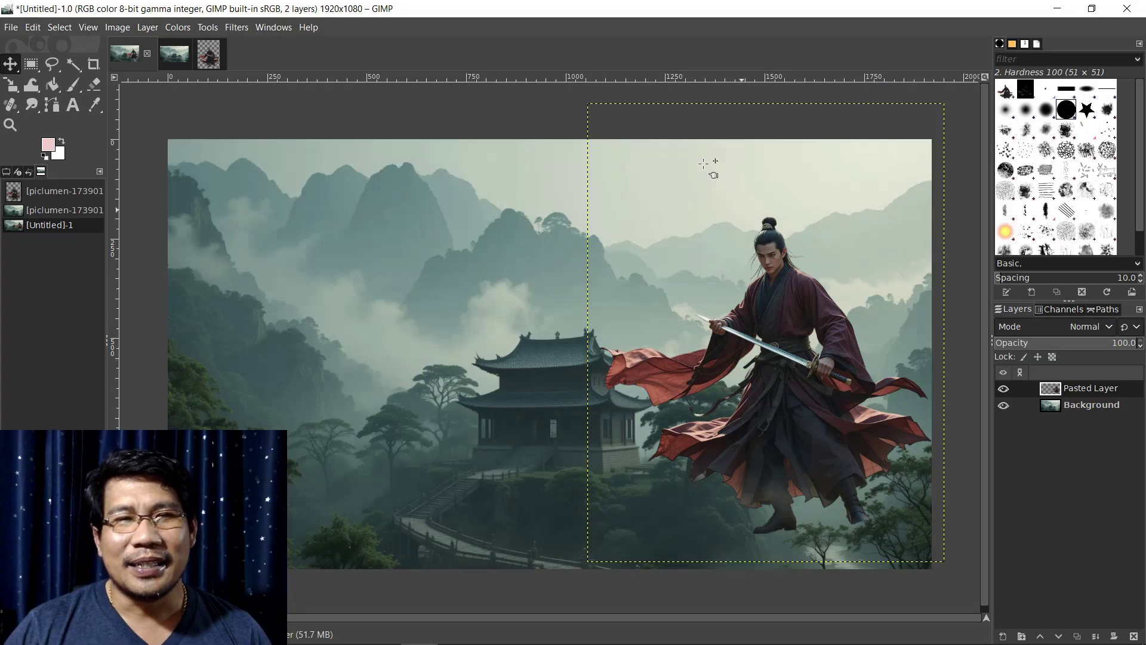
left_click(178, 28)
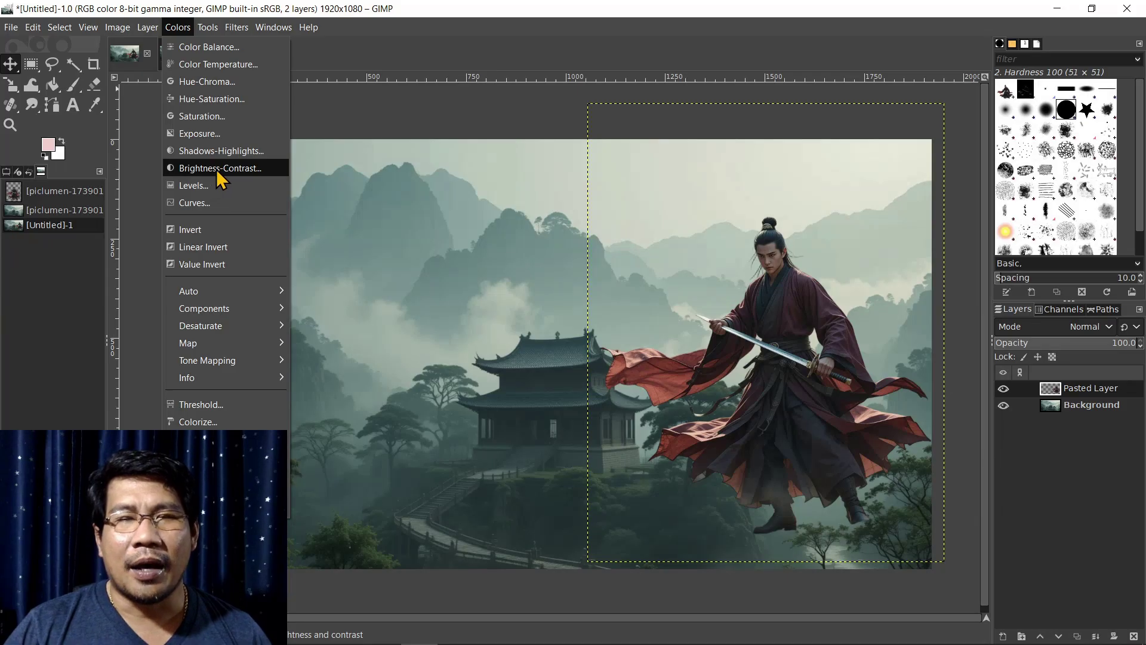
left_click(218, 172)
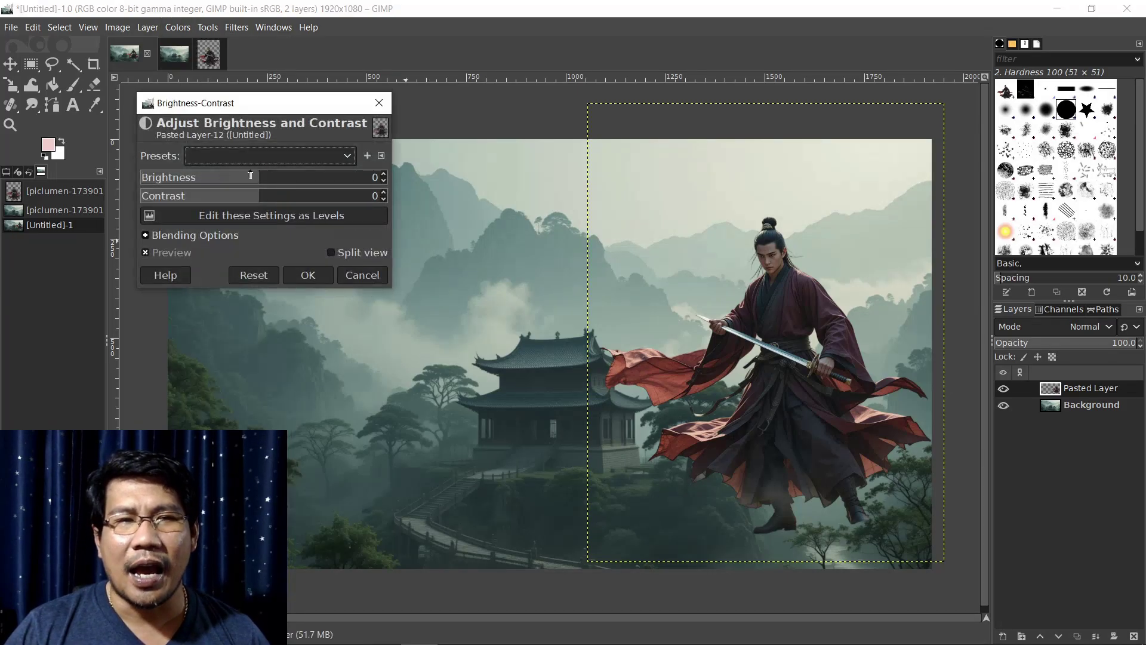
mouse_move(260, 177)
left_mouse_down()
mouse_move(249, 174)
mouse_move(281, 179)
left_mouse_up()
left_click(377, 282)
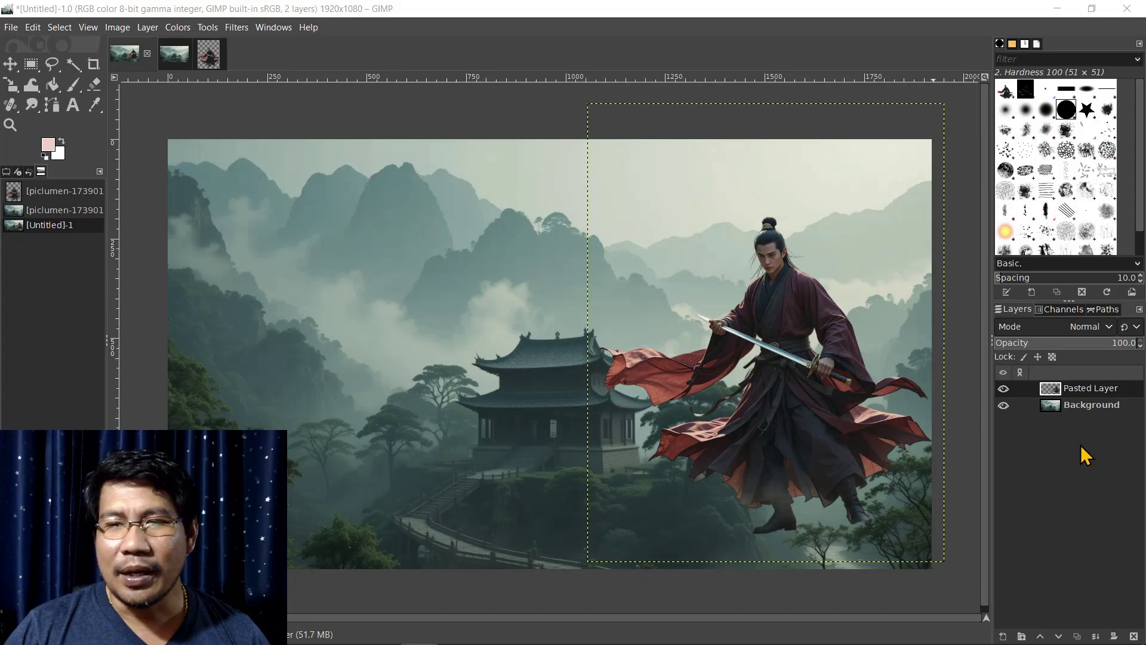
left_click(1097, 406)
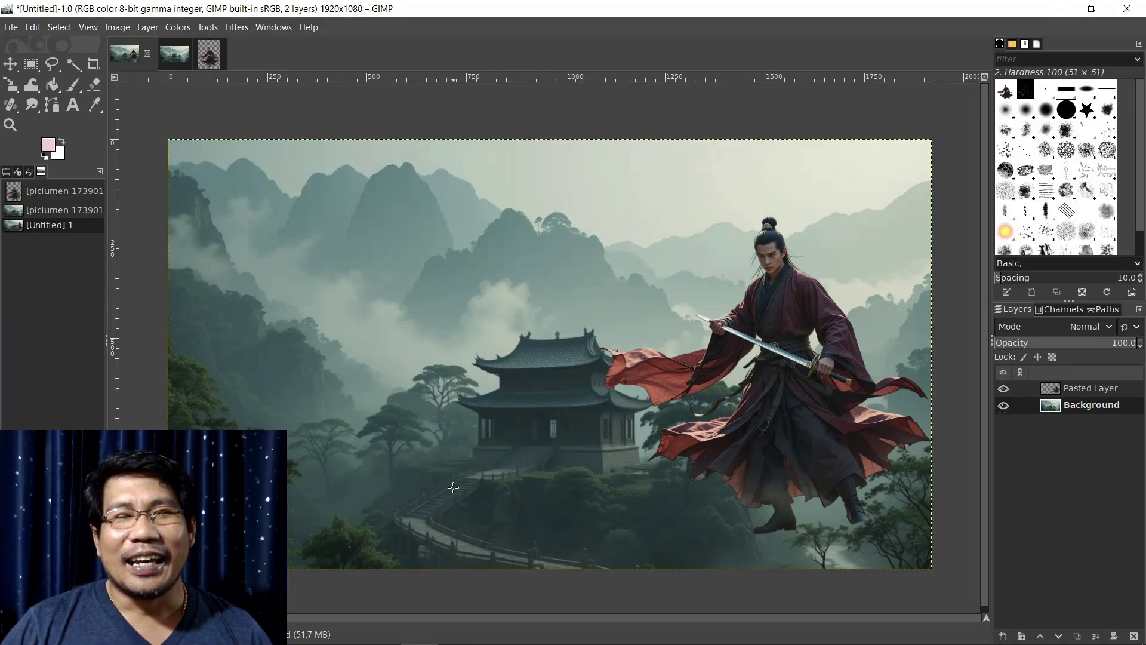
- Save a copy of the composite named 111 as an XCF file in Documents
left_click(8, 27)
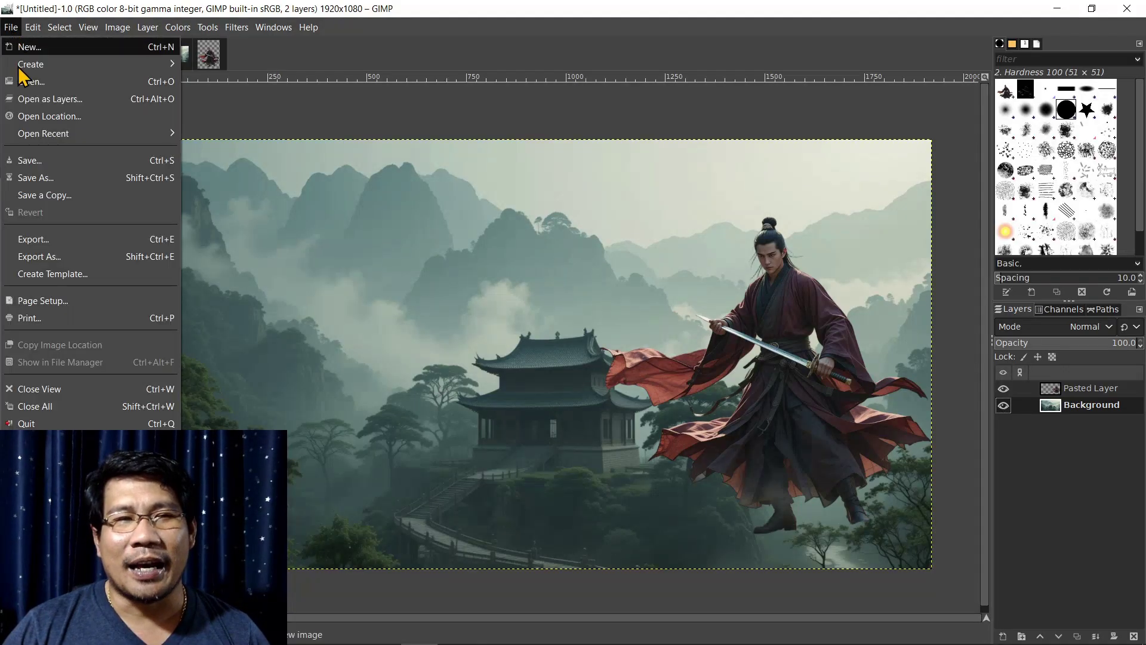
left_click(74, 202)
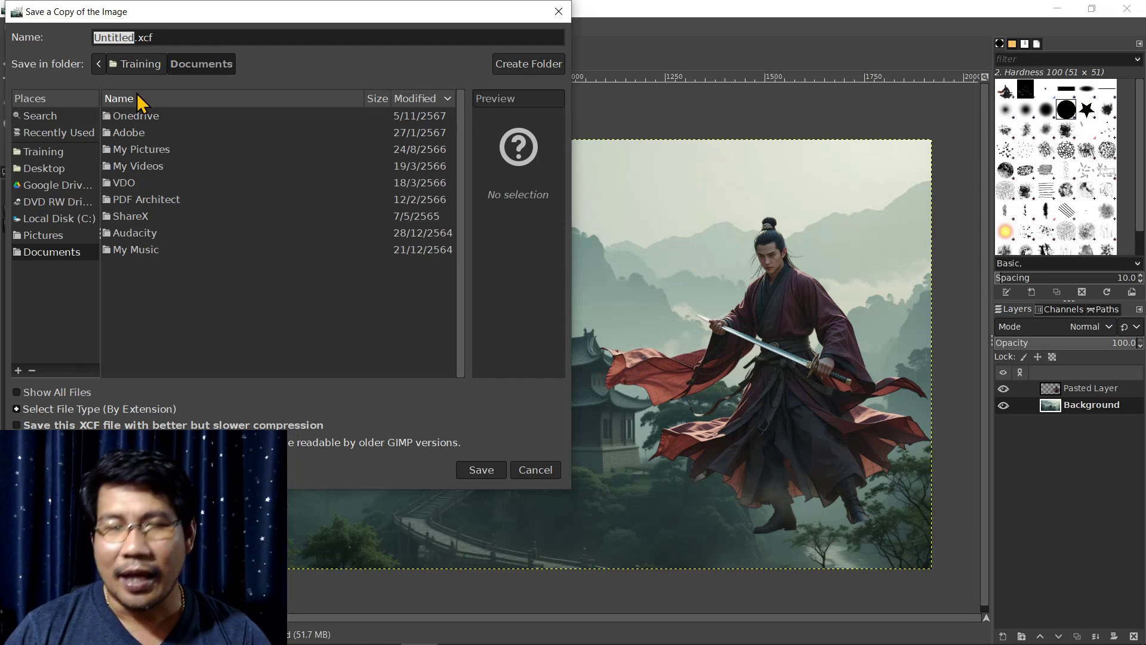
type("111")
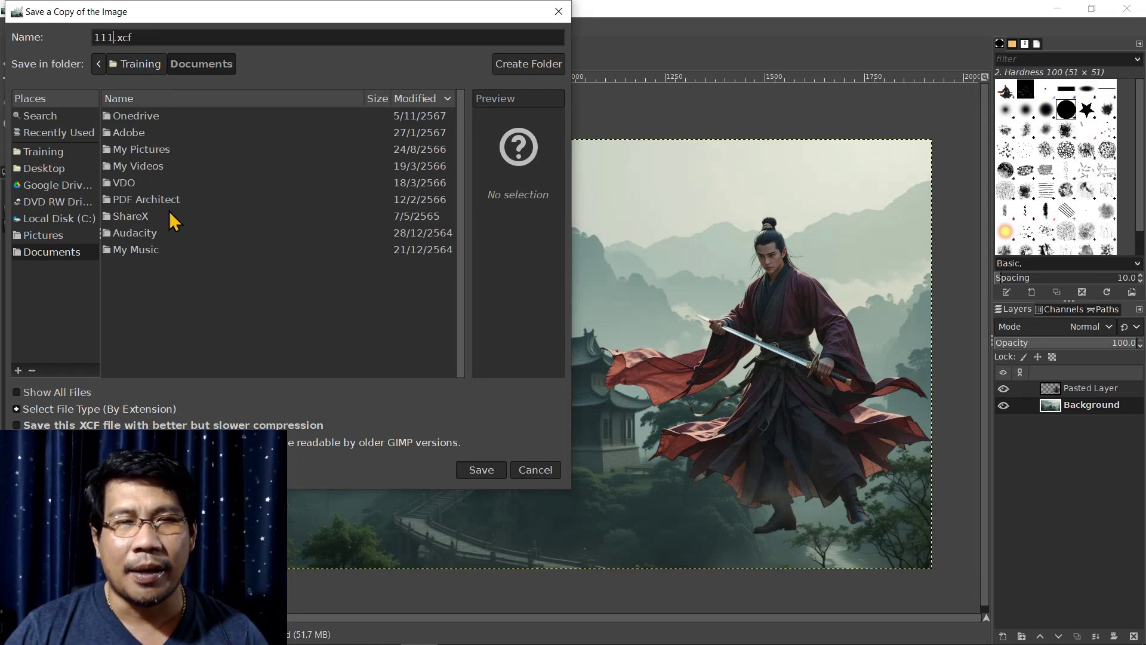
left_click(493, 473)
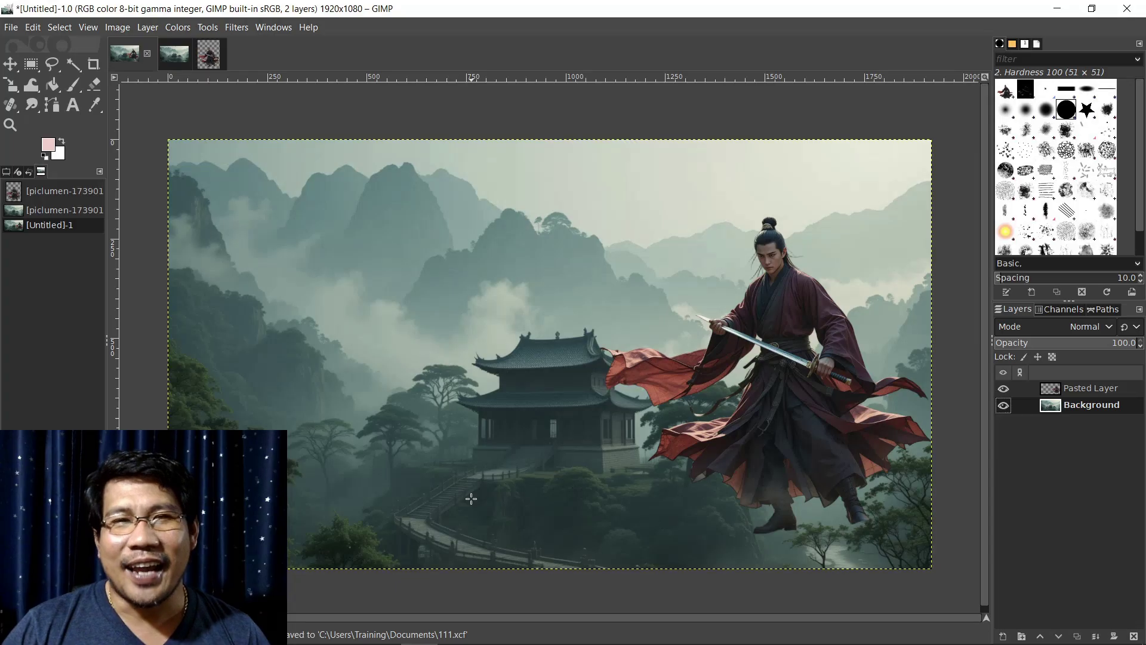
- Export the composite as 111.jpg into Documents with JPEG quality 90
left_click(11, 28)
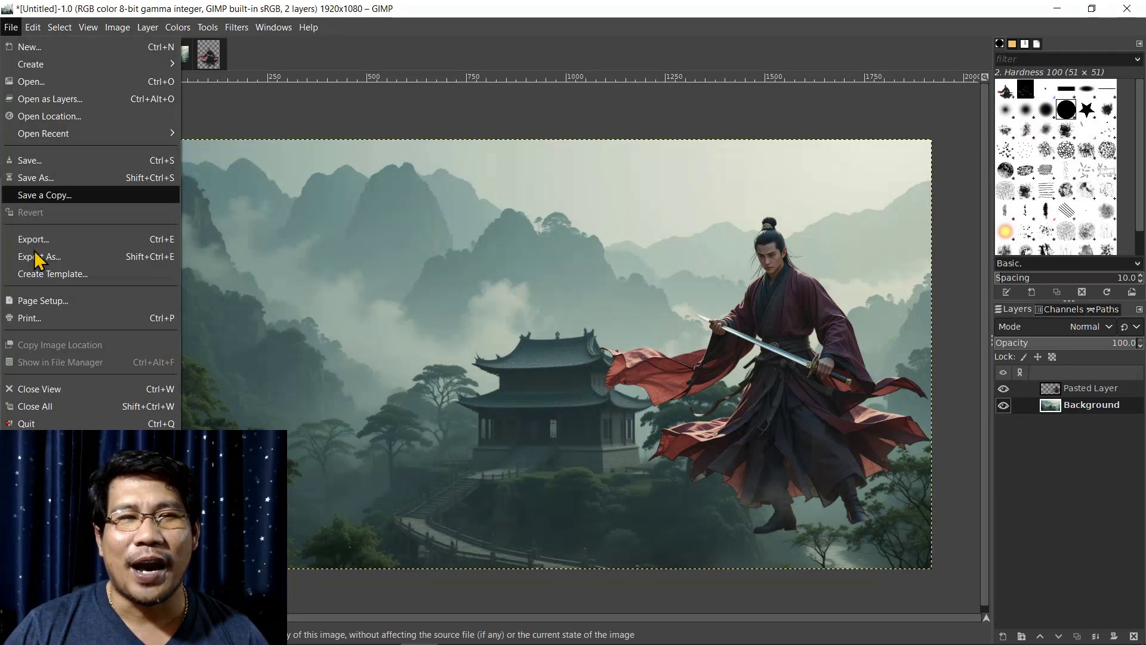
left_click(71, 256)
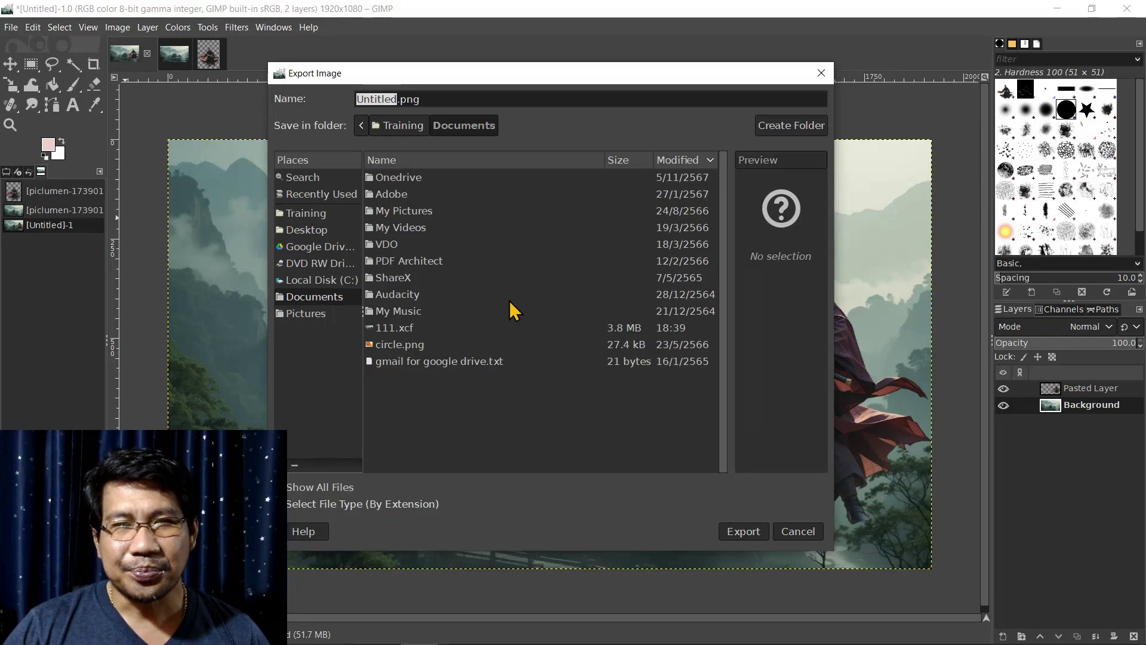
type("111.p")
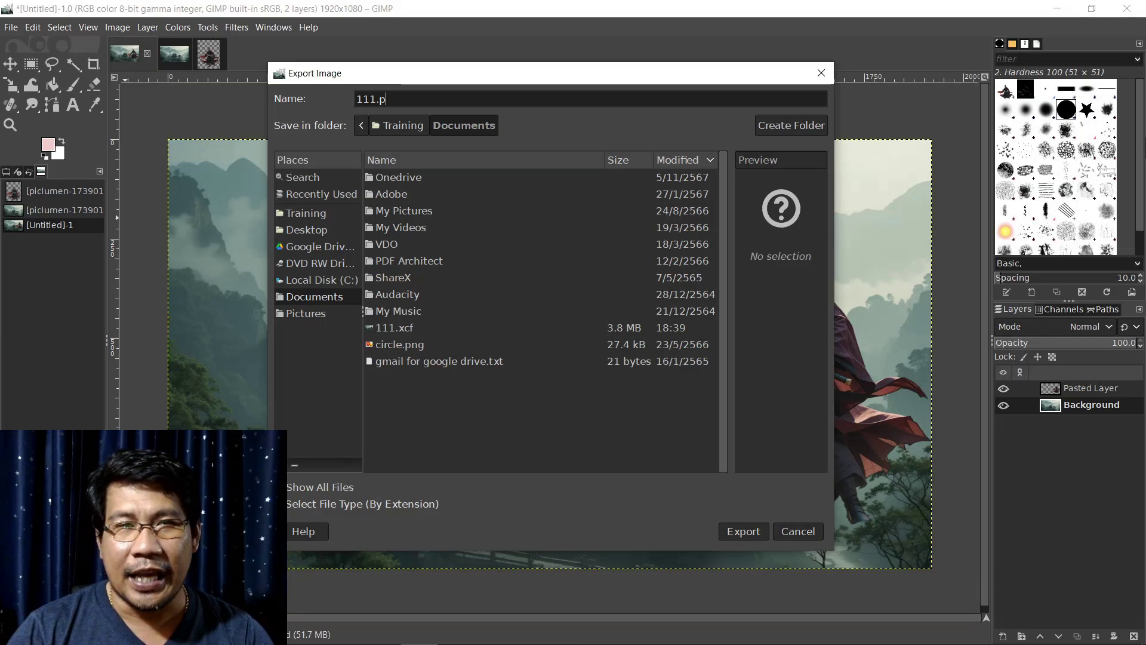
key("BackSpace")
type("j")
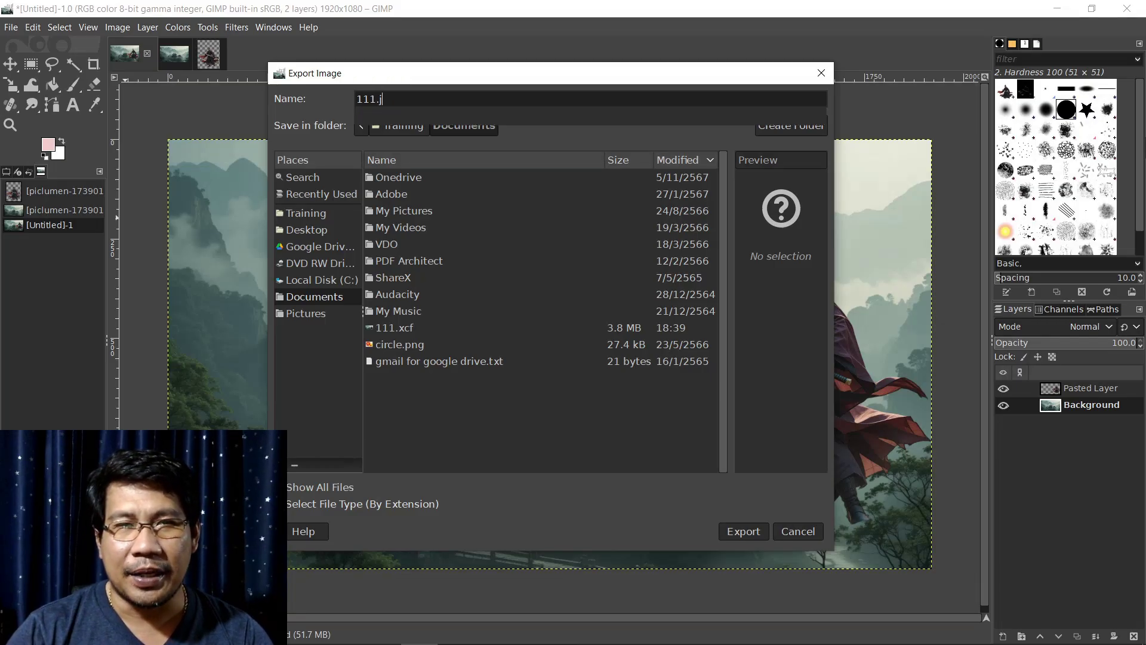
type("pg")
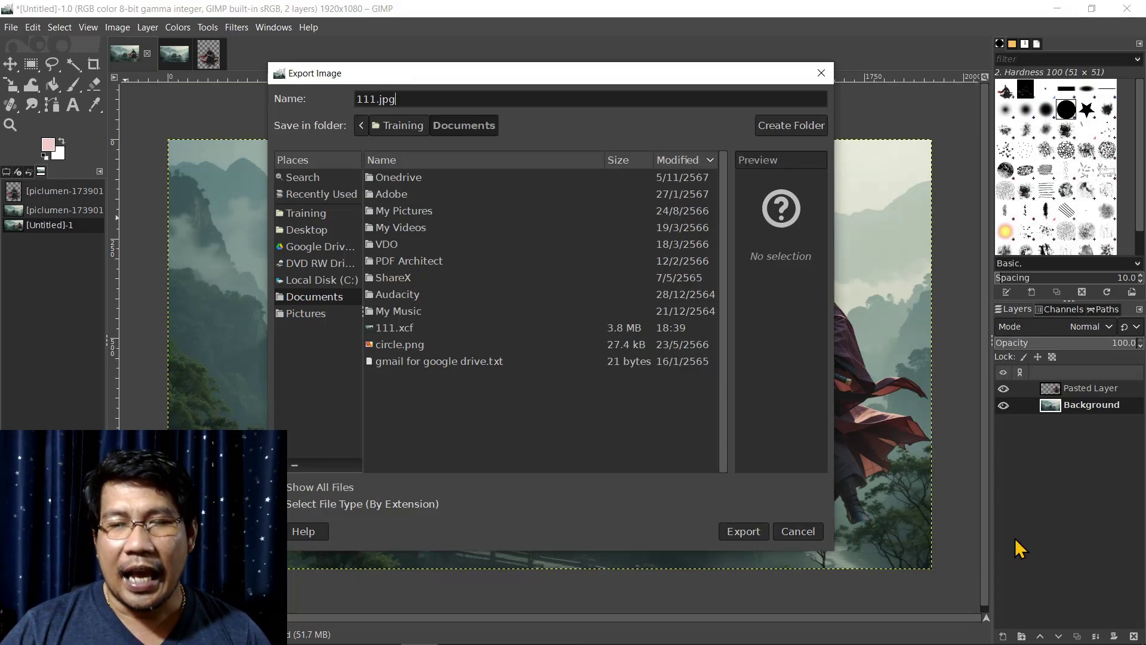
left_click(740, 530)
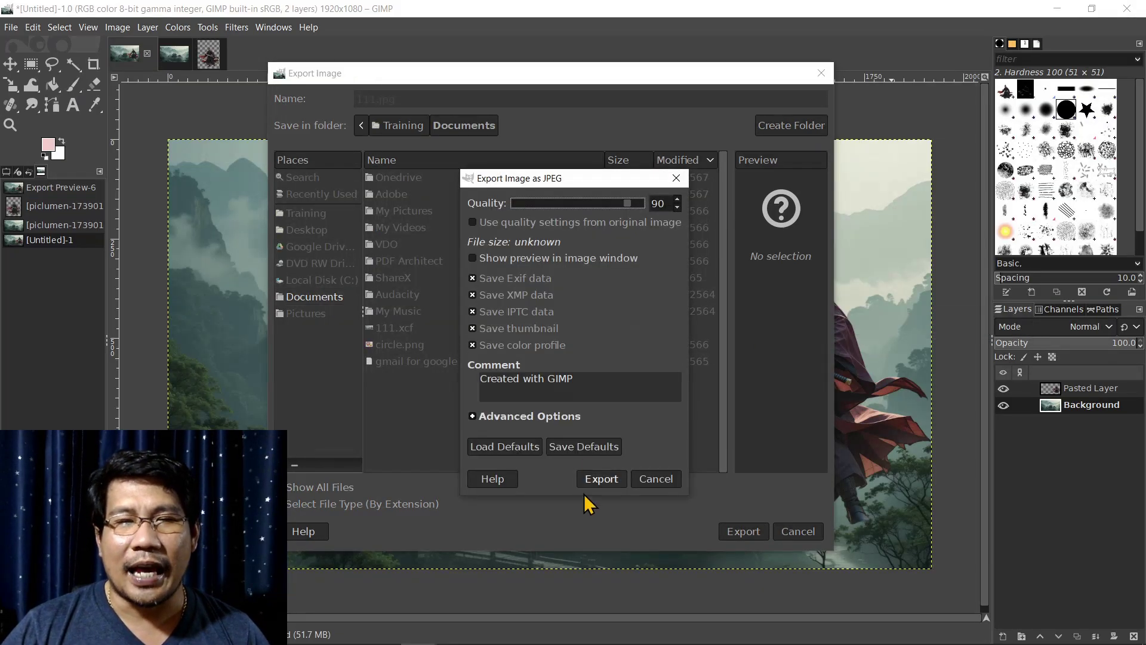
left_click(600, 478)
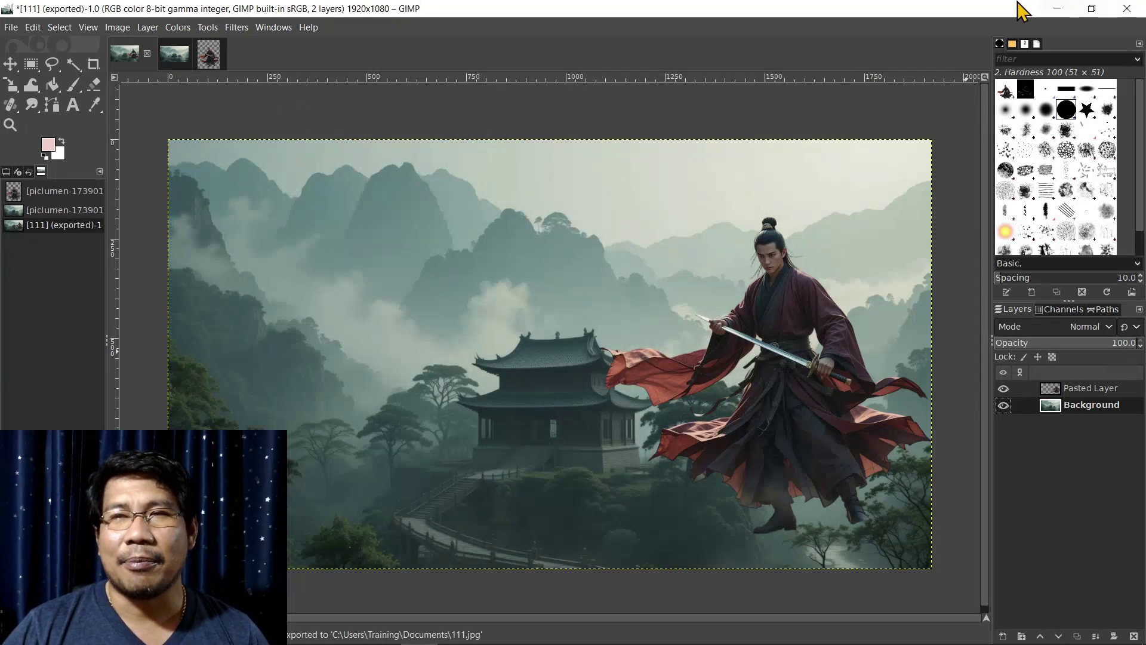
- Minimize GIMP and open 111.jpg from the Documents folder in File Explorer
left_click(1057, 8)
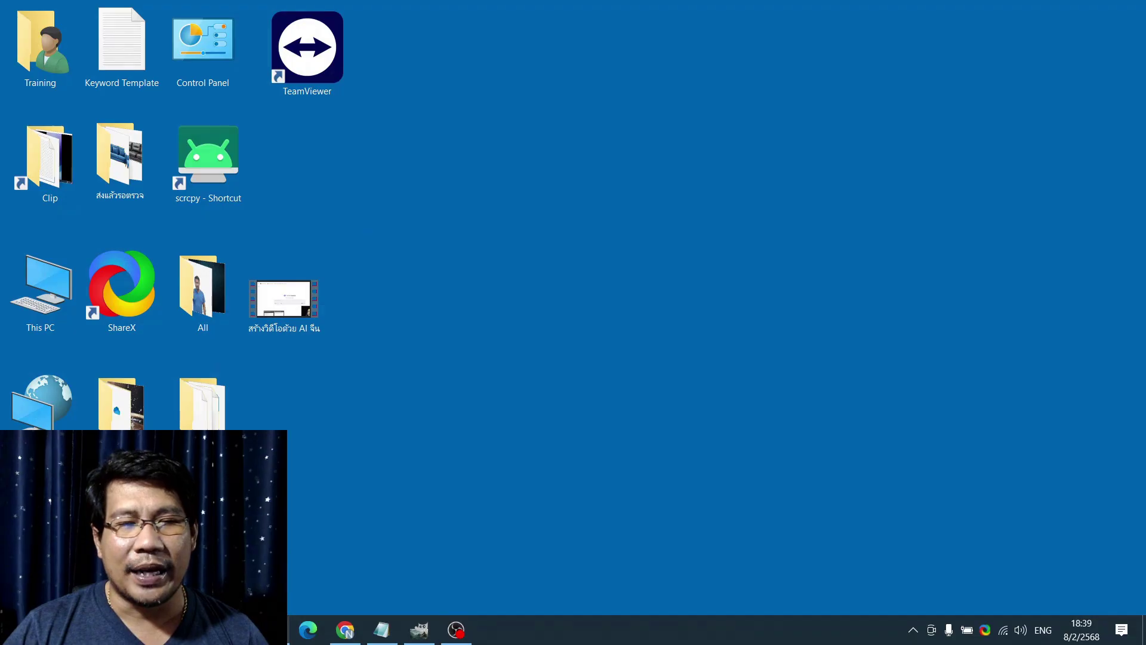
left_click(285, 626)
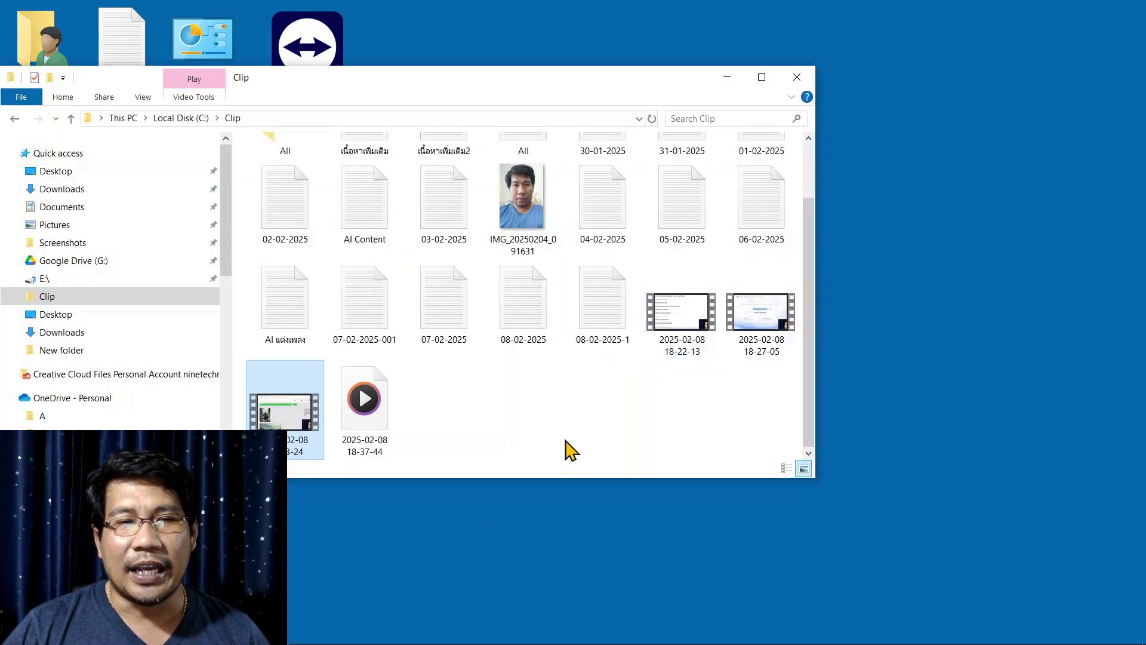
left_click(61, 206)
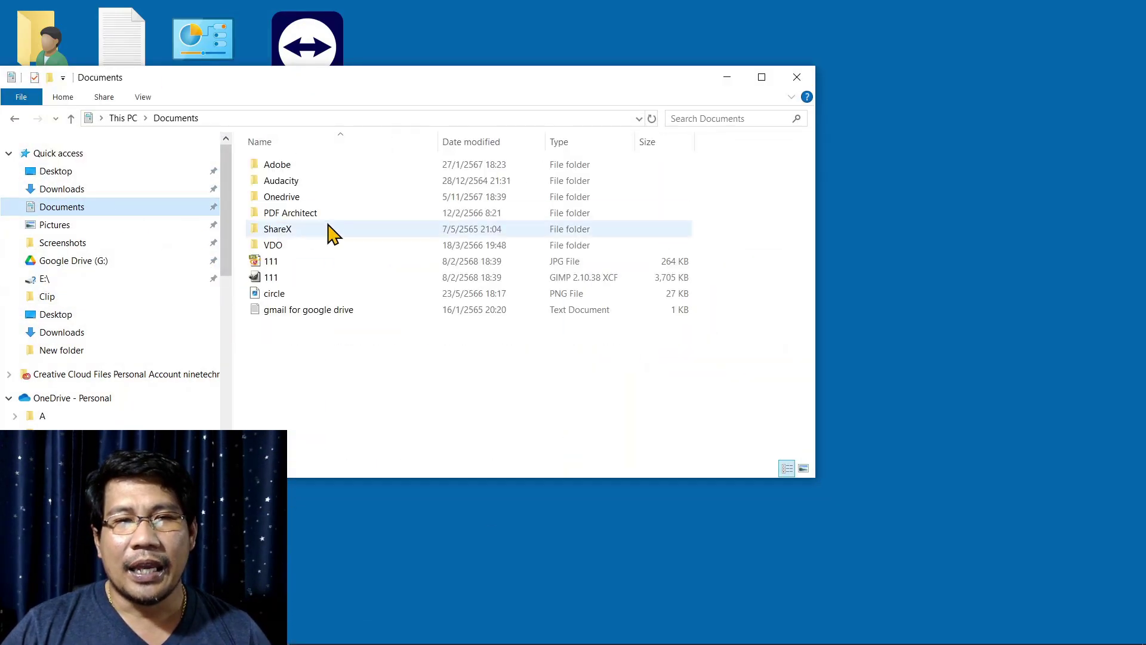
right_click(352, 380)
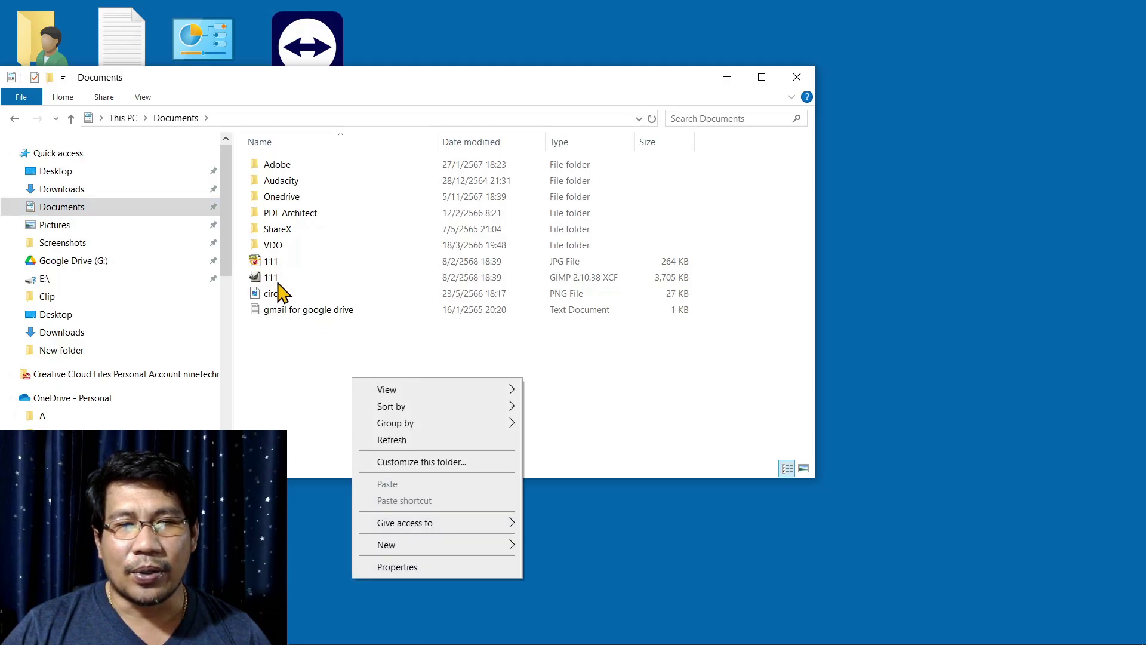
left_click(266, 260)
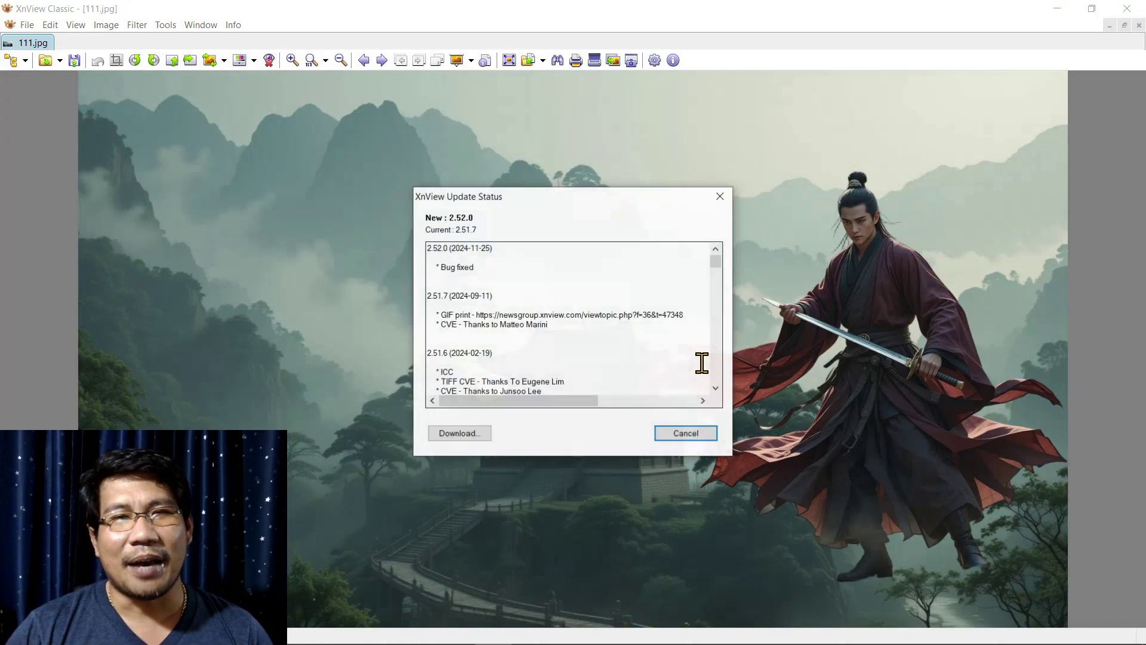
- Cancel XnView's update notice about version 2.52.0 to see the 111.jpg composite
left_click(698, 431)
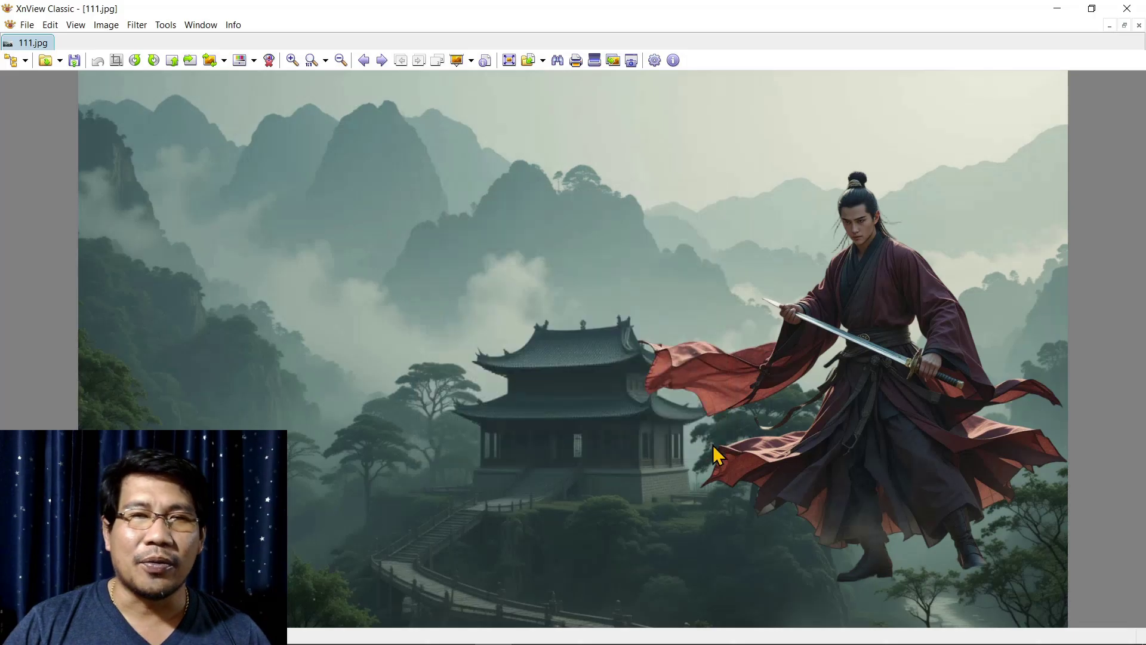